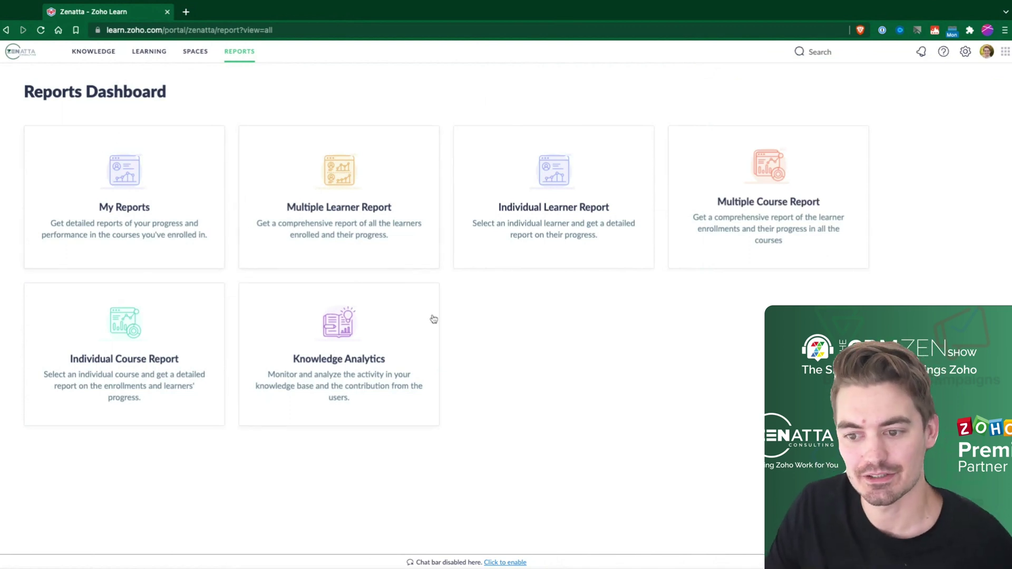
Open My Reports and the App Development Overviews course report.
{"action": "left_click", "coordinate": [112, 210]}
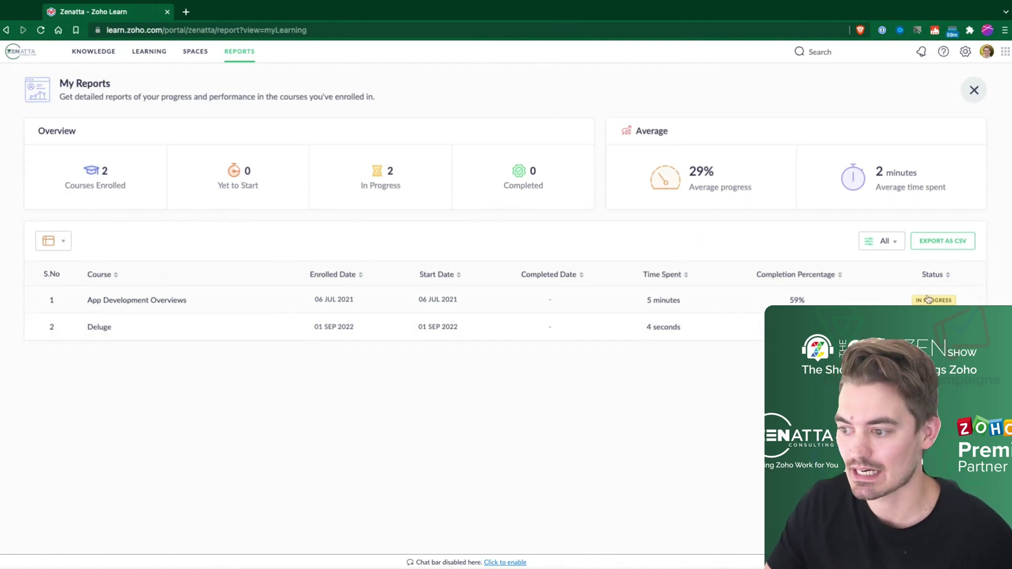
{"action": "left_click", "coordinate": [150, 298]}
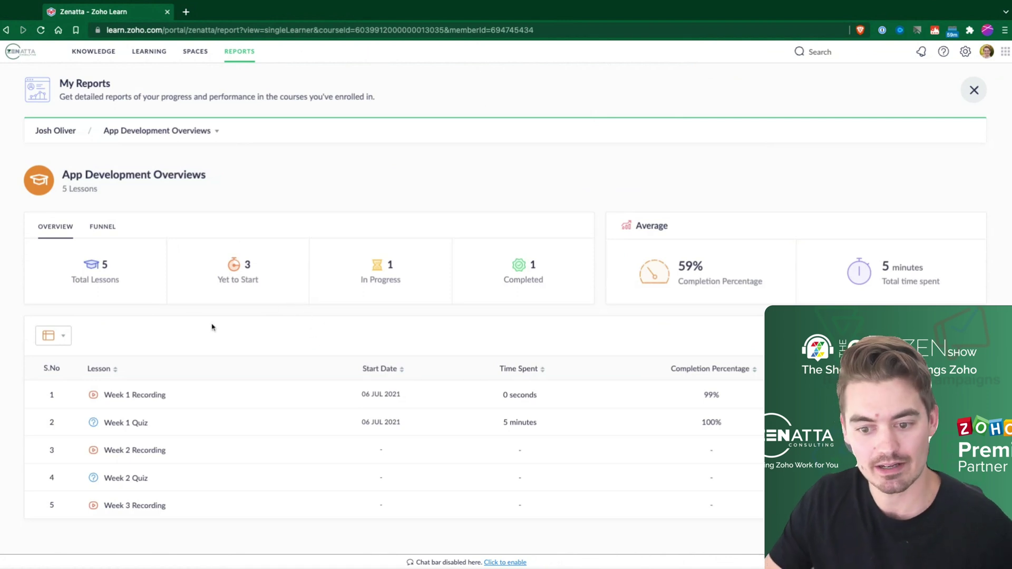
Review the Week 1 Recording row and the quiz's 100% completion, then return to the Reports Dashboard.
{"action": "triple_click", "coordinate": [44, 402]}
{"action": "left_click", "coordinate": [303, 325]}
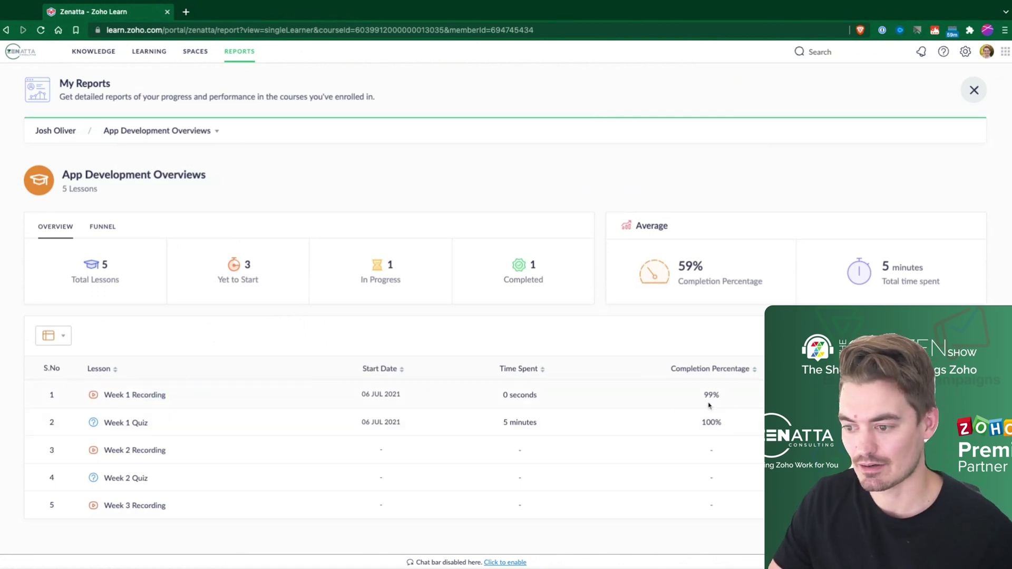
{"action": "triple_click", "coordinate": [729, 401]}
{"action": "left_click", "coordinate": [404, 333]}
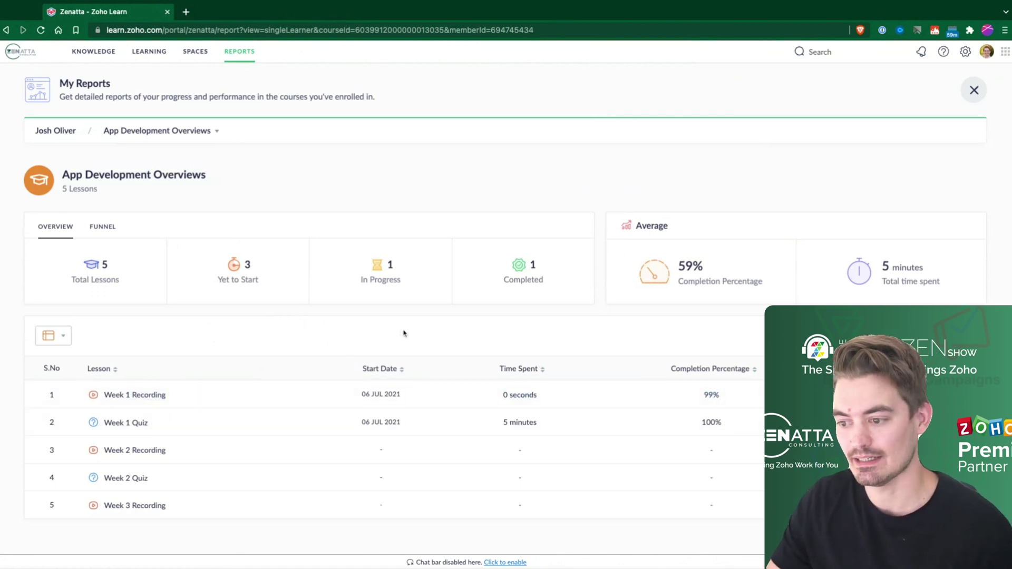
{"action": "double_click", "coordinate": [711, 422]}
{"action": "left_click", "coordinate": [620, 339]}
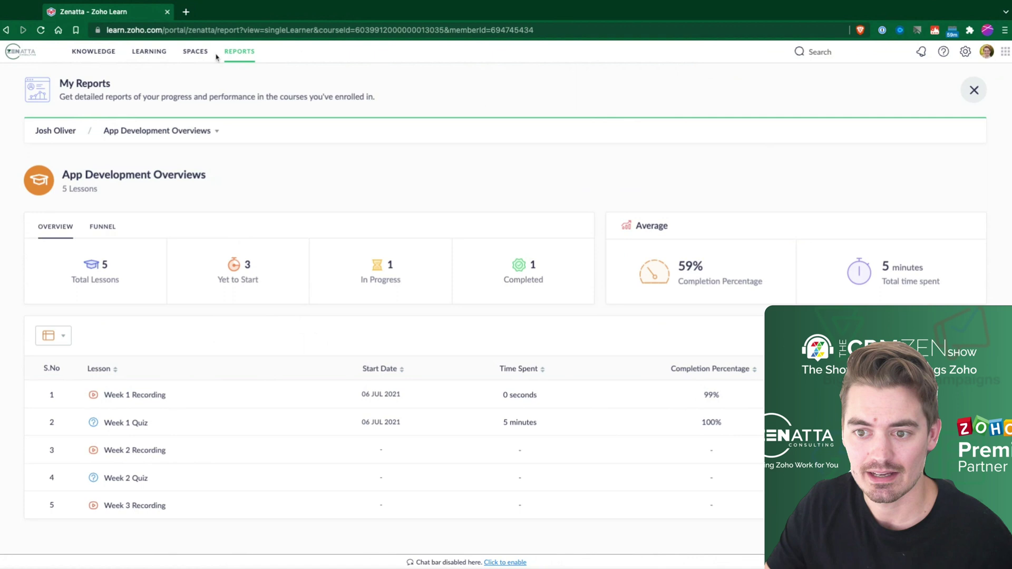
{"action": "left_click", "coordinate": [232, 55]}
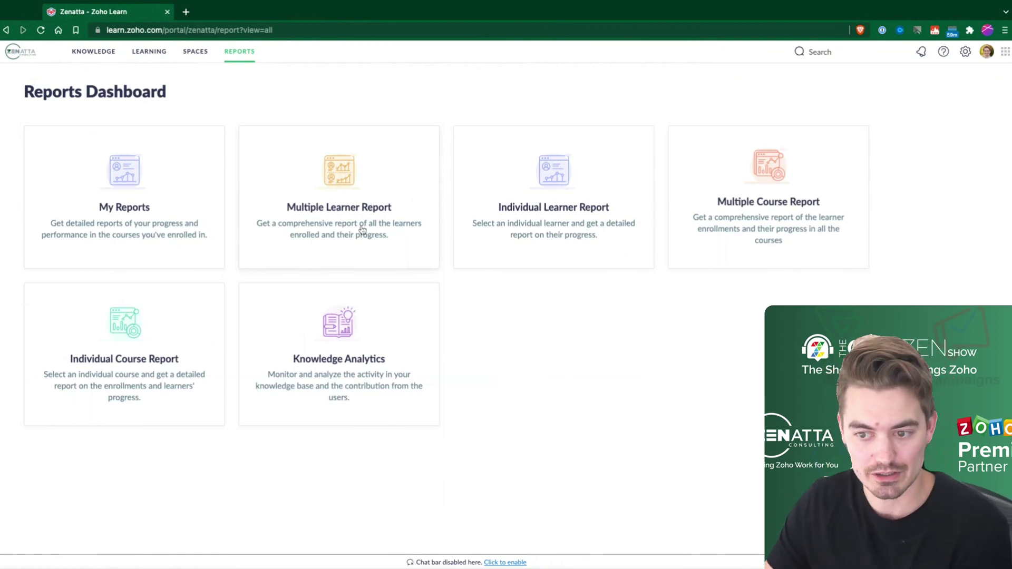
Open the Multiple Learner Report, glance at the first learner's report, then reopen the all-learners report.
{"action": "left_click", "coordinate": [371, 213]}
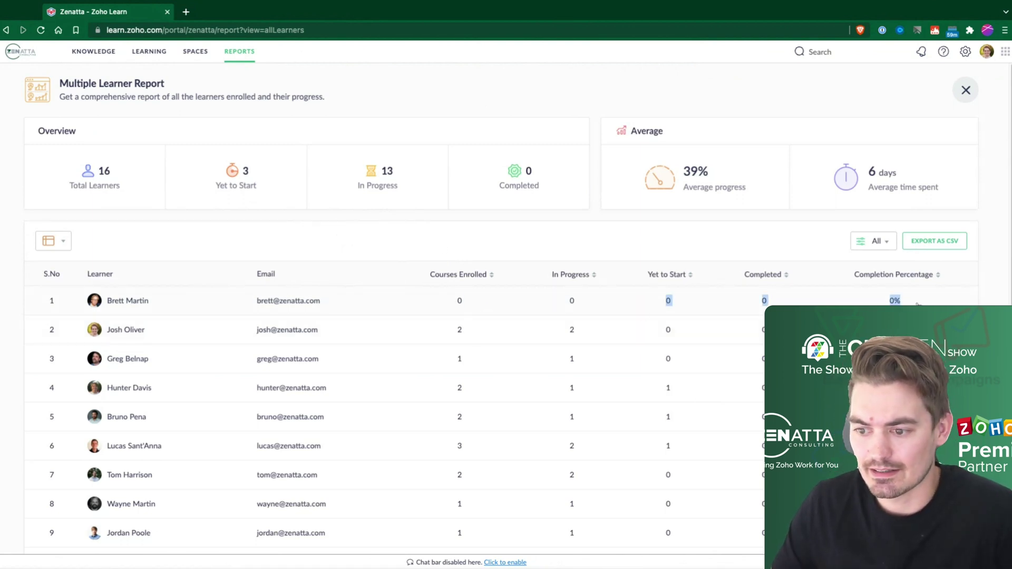
{"action": "left_click", "coordinate": [572, 301]}
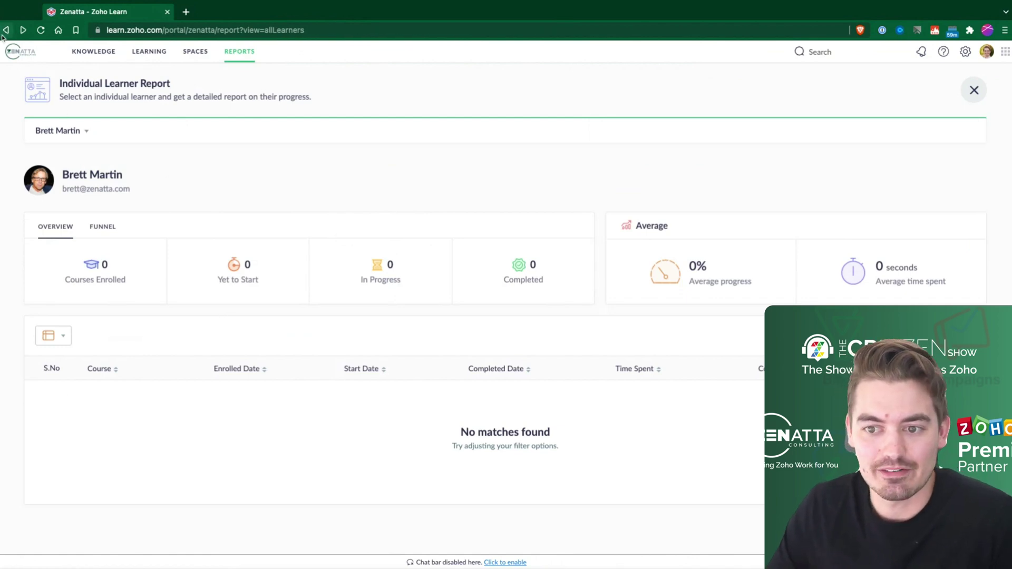
{"action": "left_click", "coordinate": [232, 55]}
{"action": "left_click", "coordinate": [334, 207]}
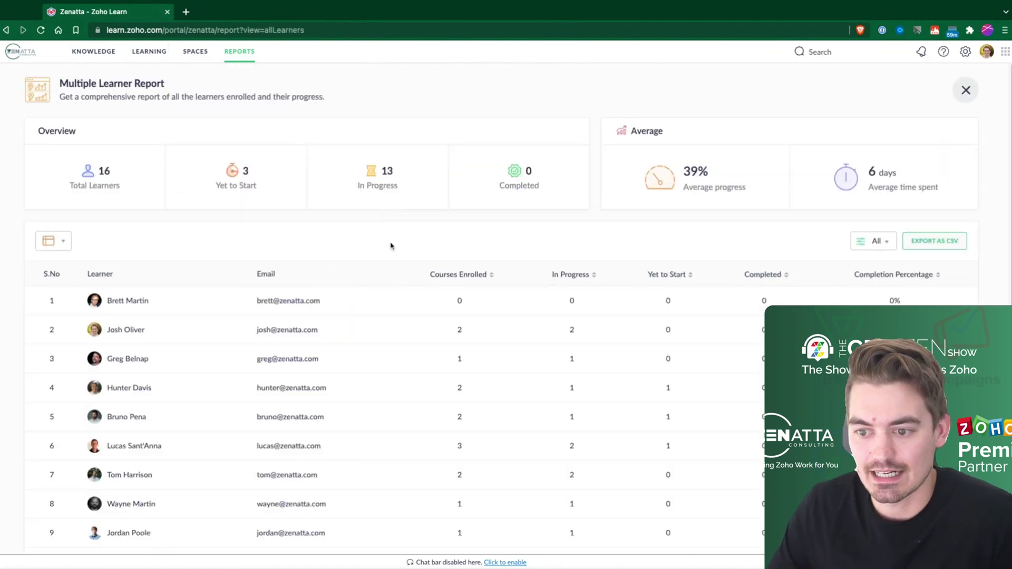
Scroll the 16-learner table, note the 39% average progress, and return to the Reports Dashboard.
{"action": "scroll", "coordinate": [506, 369], "scroll_direction": "down", "scroll_amount": 2}
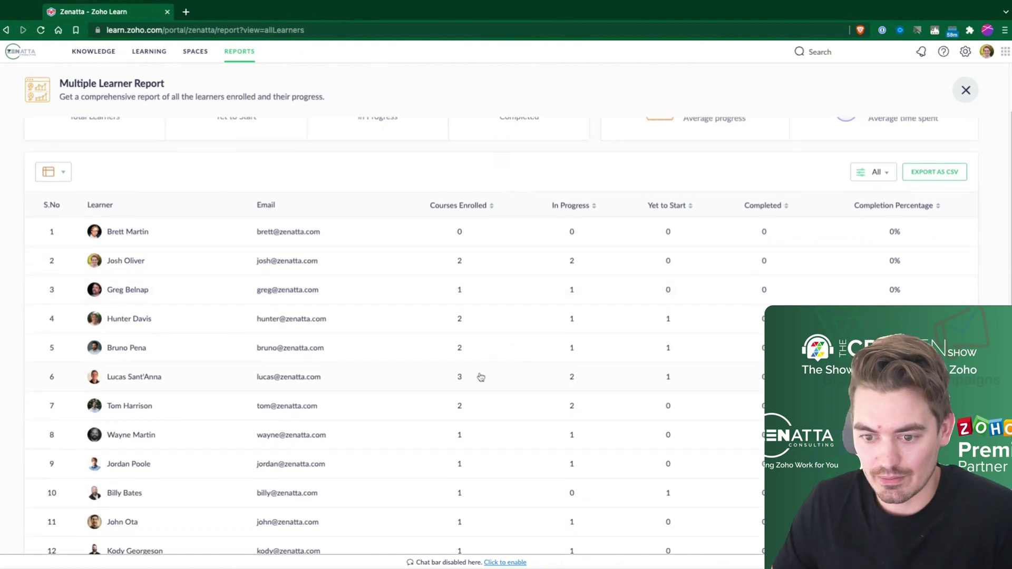
{"action": "scroll", "coordinate": [478, 376], "scroll_direction": "down", "scroll_amount": 5}
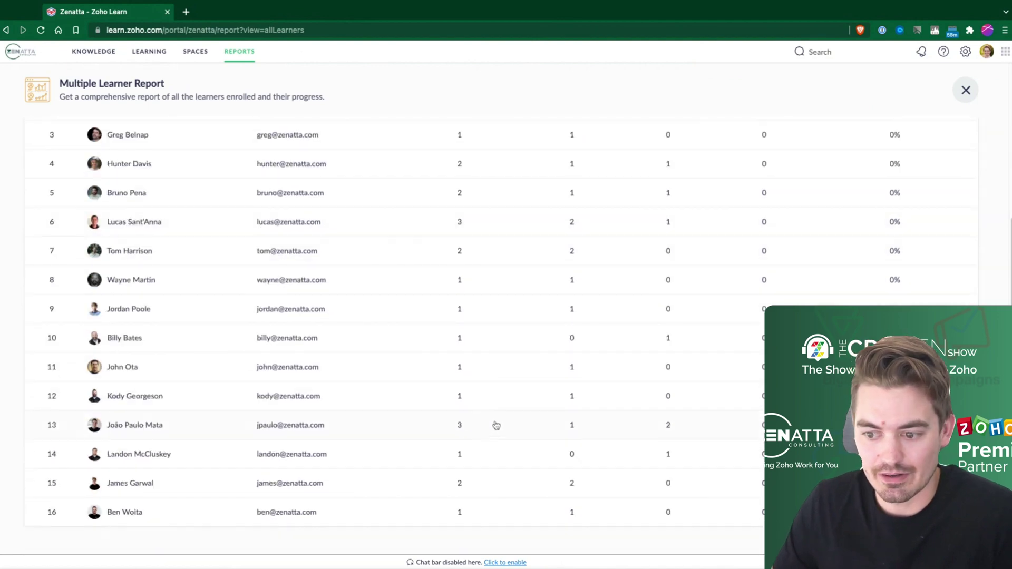
{"action": "scroll", "coordinate": [488, 422], "scroll_direction": "up", "scroll_amount": 7}
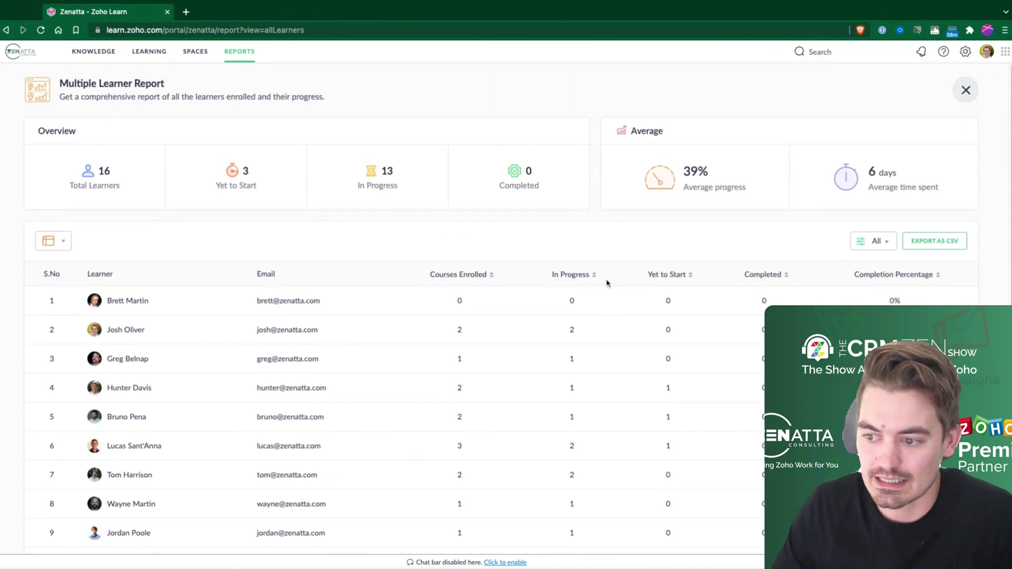
{"action": "scroll", "coordinate": [635, 384], "scroll_direction": "down", "scroll_amount": 7}
{"action": "scroll", "coordinate": [634, 383], "scroll_direction": "up", "scroll_amount": 3}
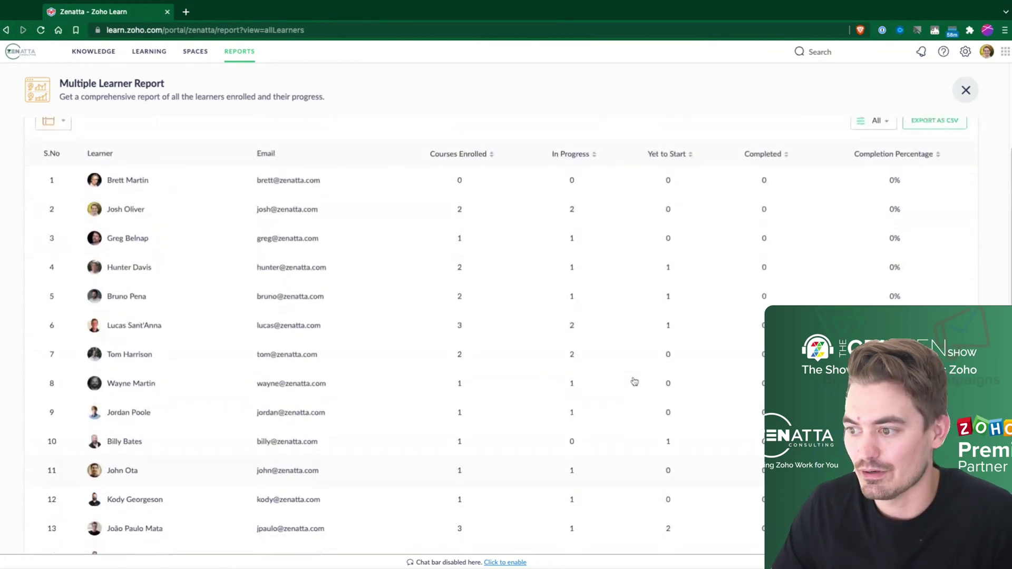
{"action": "scroll", "coordinate": [635, 381], "scroll_direction": "up", "scroll_amount": 3}
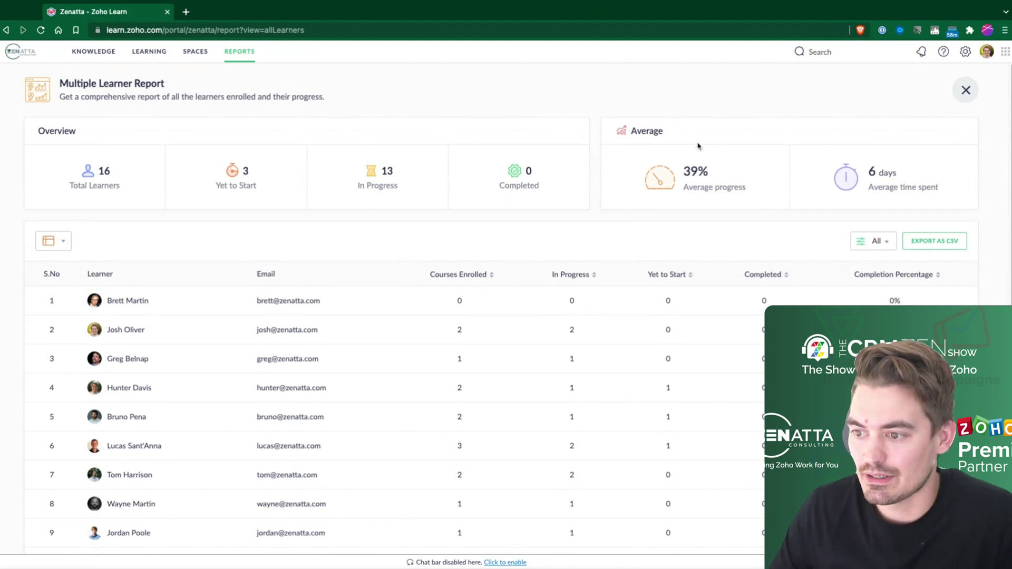
{"action": "double_click", "coordinate": [667, 133]}
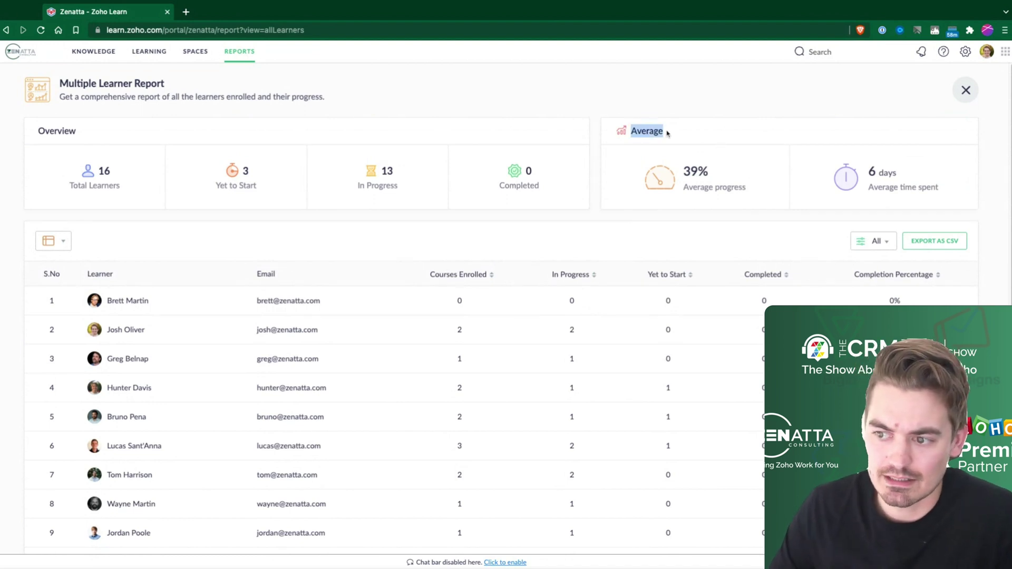
{"action": "left_click", "coordinate": [771, 103]}
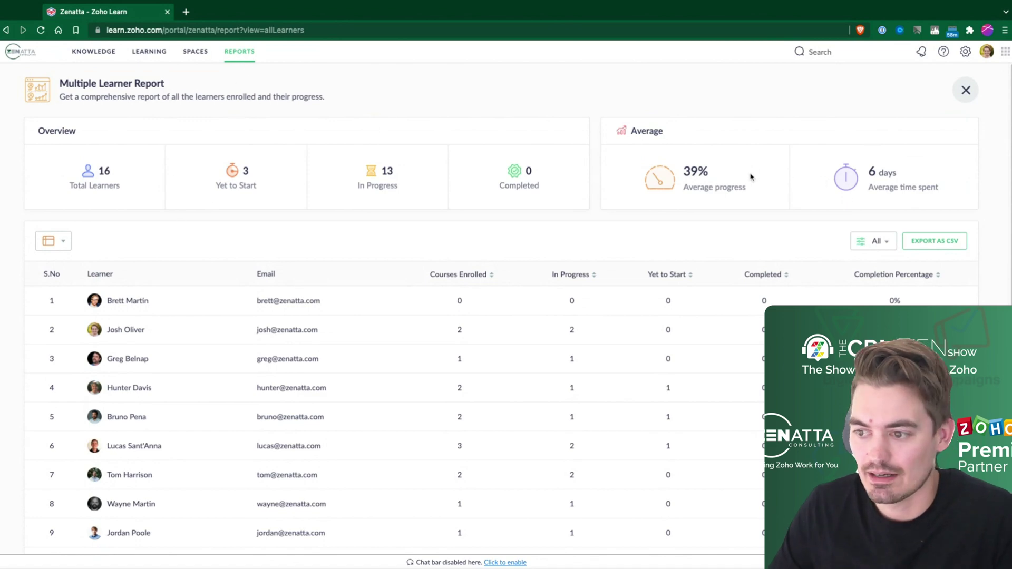
{"action": "left_click", "coordinate": [237, 54]}
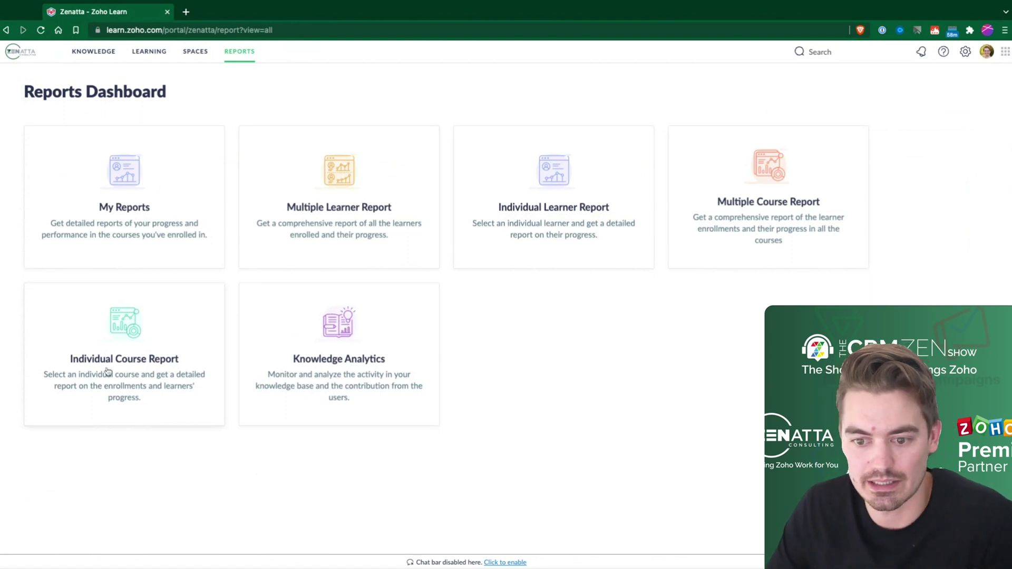
Open the Individual Learner Report and its Select Learner list.
{"action": "left_click", "coordinate": [591, 199]}
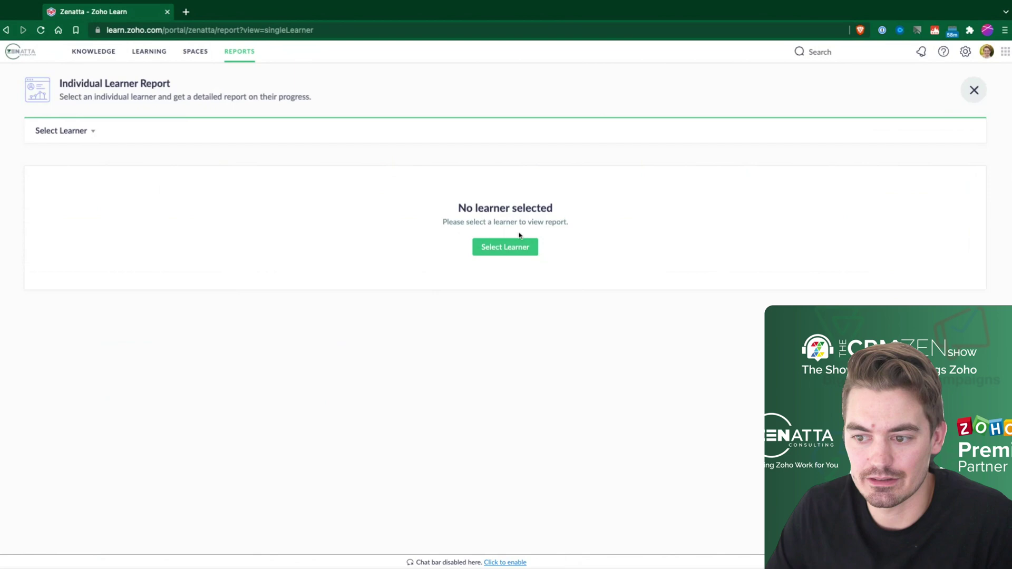
{"action": "left_click", "coordinate": [511, 254]}
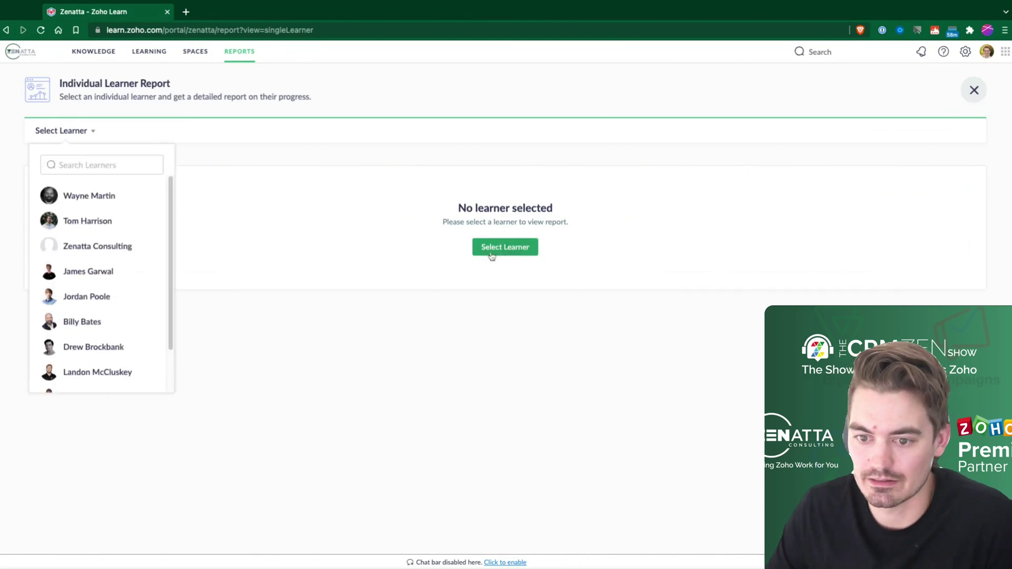
{"action": "left_click", "coordinate": [58, 134]}
{"action": "left_click", "coordinate": [58, 133]}
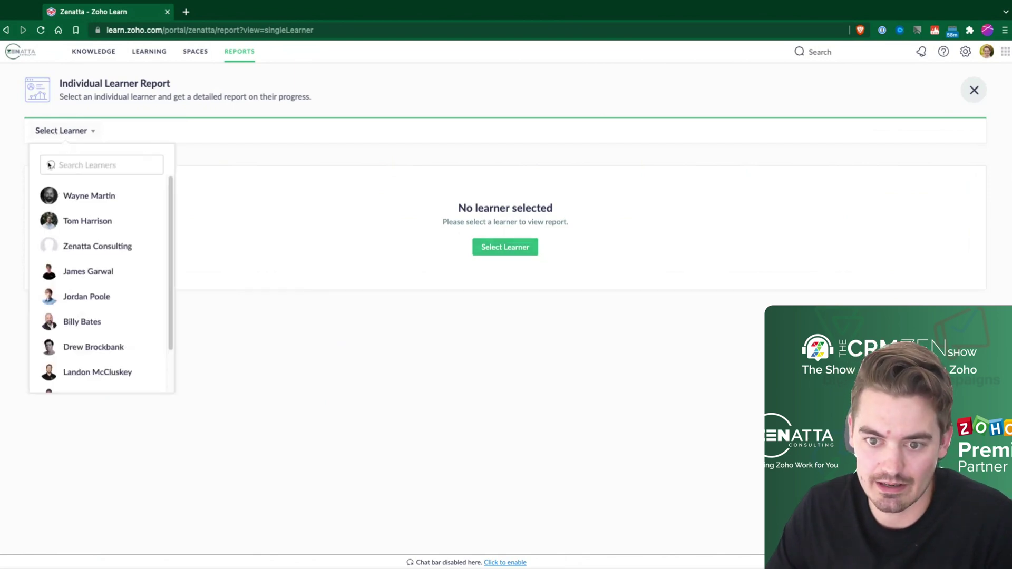
Search the learner by name and load their report: 2 courses, 50% average progress.
{"action": "left_click", "coordinate": [103, 163]}
{"action": "type", "text": "hunter"}
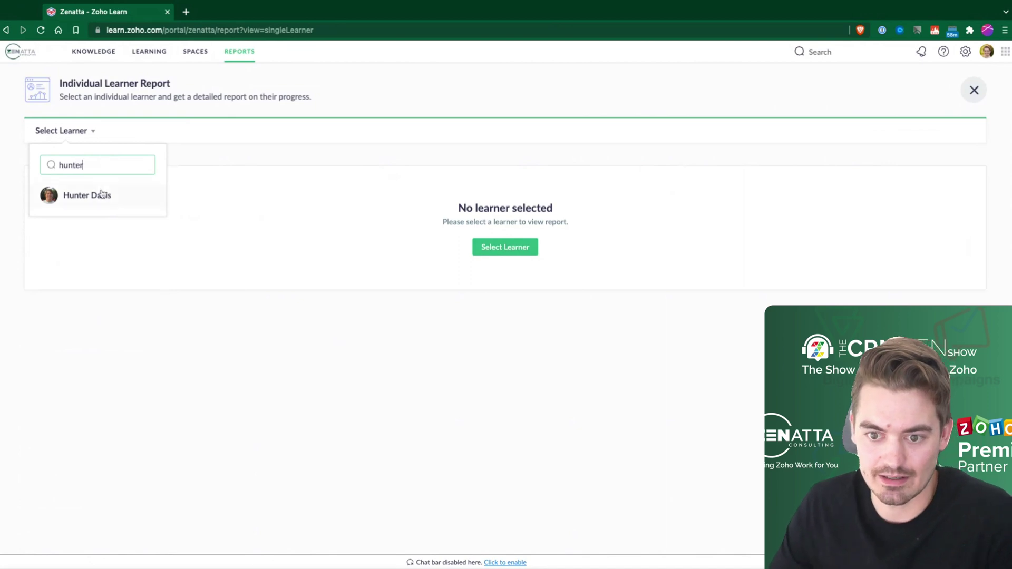
{"action": "left_click", "coordinate": [87, 195]}
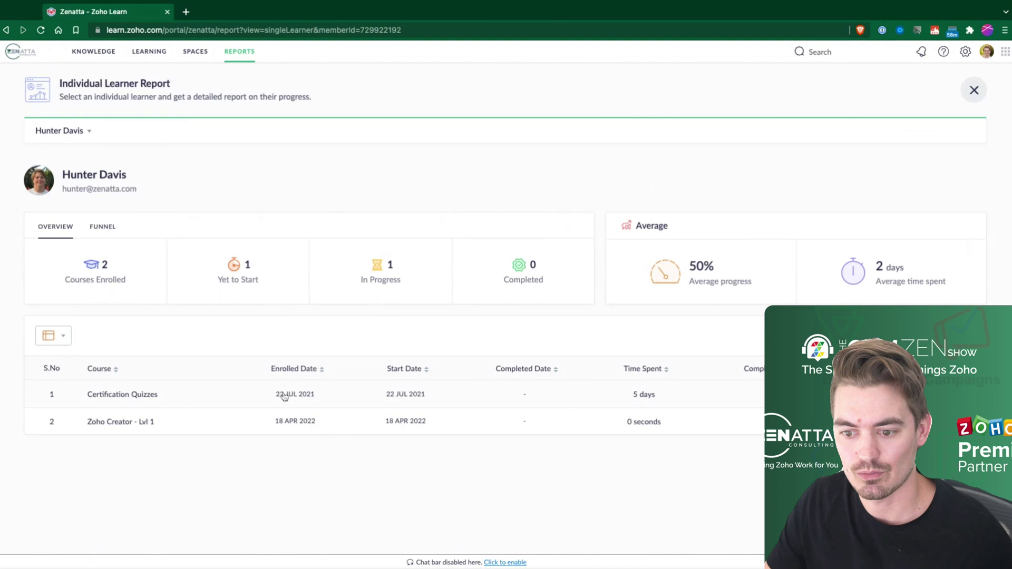
{"action": "mouse_move", "coordinate": [284, 399]}
{"action": "mouse_move", "coordinate": [401, 400]}
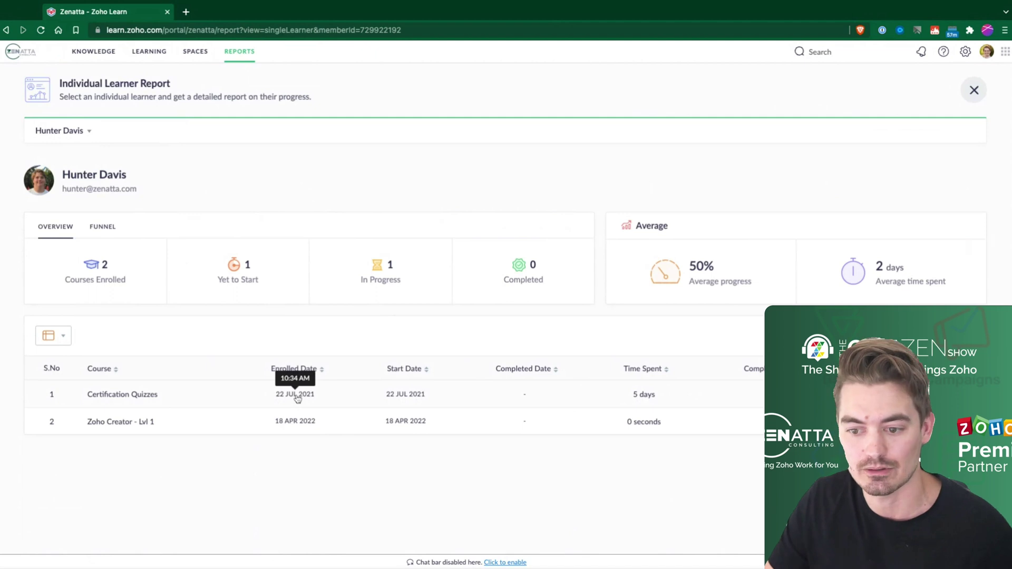
{"action": "mouse_move", "coordinate": [643, 396]}
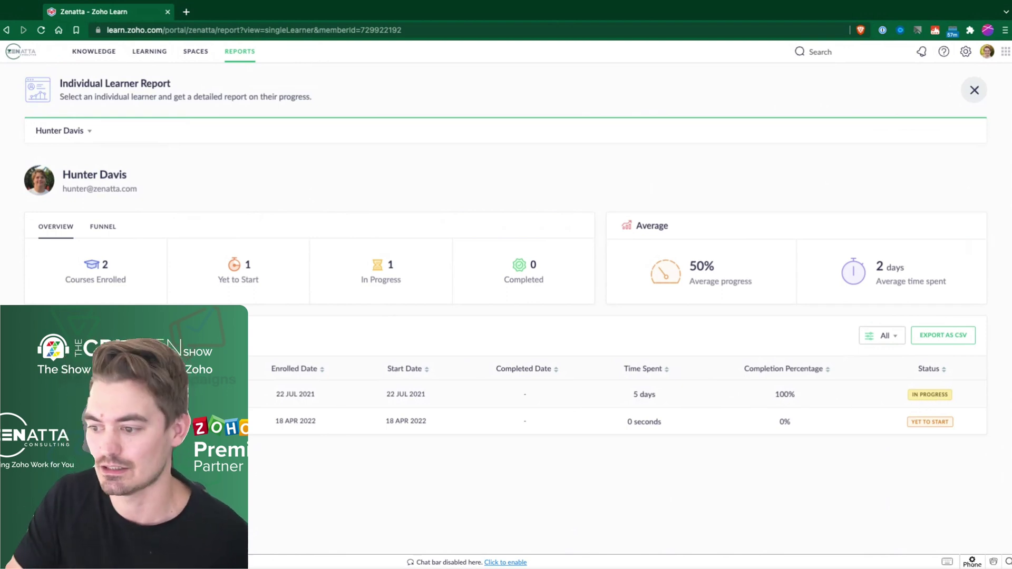
Open the learner's Certification Quizzes report: 1 lesson completed, 100% completion, 45 minutes spent.
{"action": "left_click", "coordinate": [364, 401]}
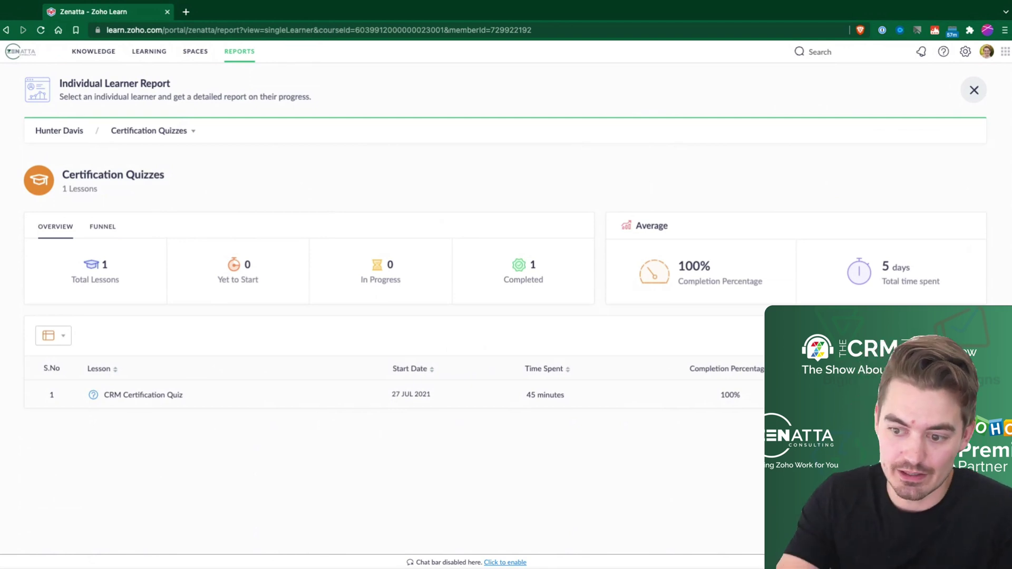
{"action": "mouse_move", "coordinate": [529, 398]}
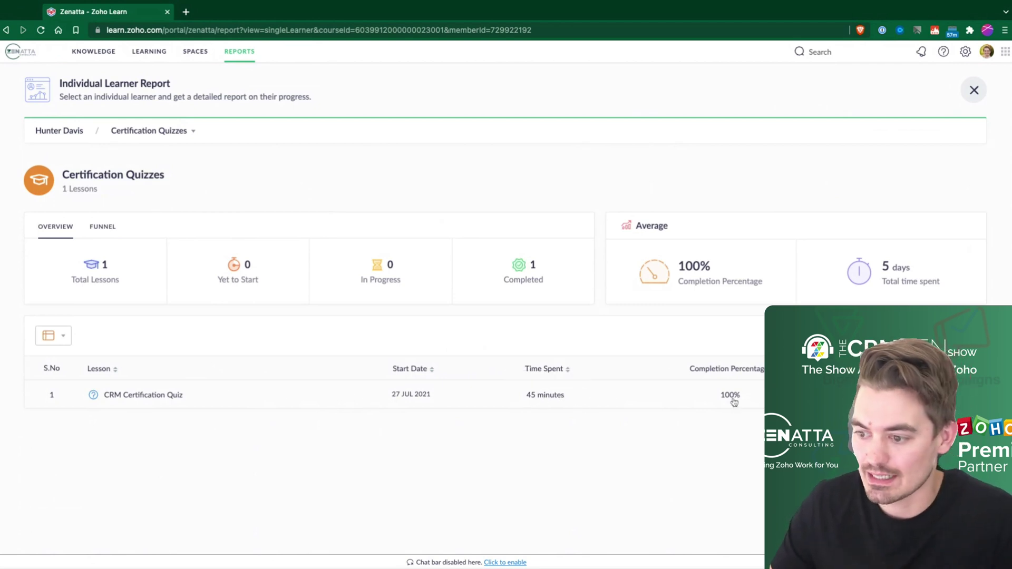
{"action": "left_click", "coordinate": [176, 396]}
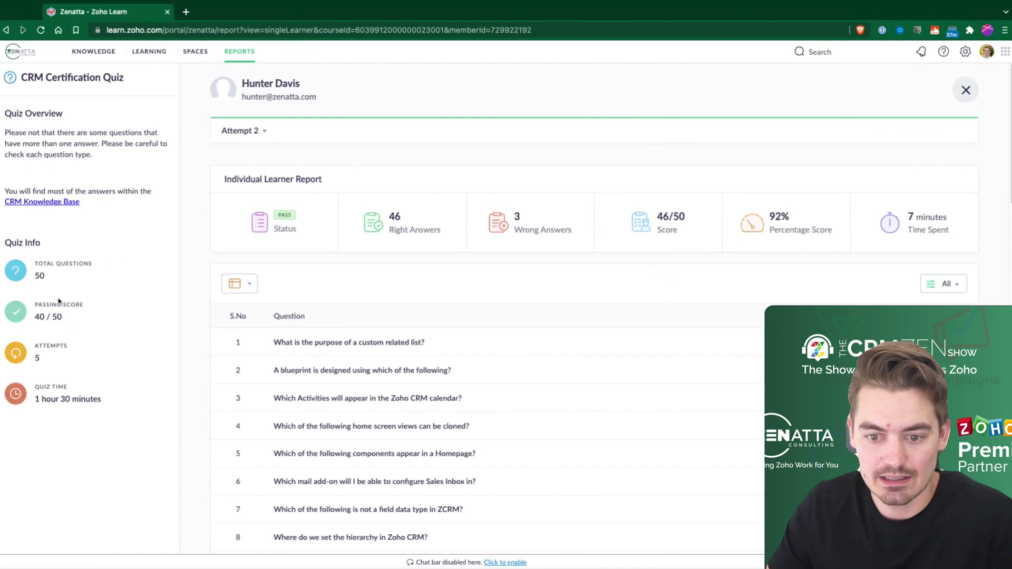
{"action": "double_click", "coordinate": [53, 281]}
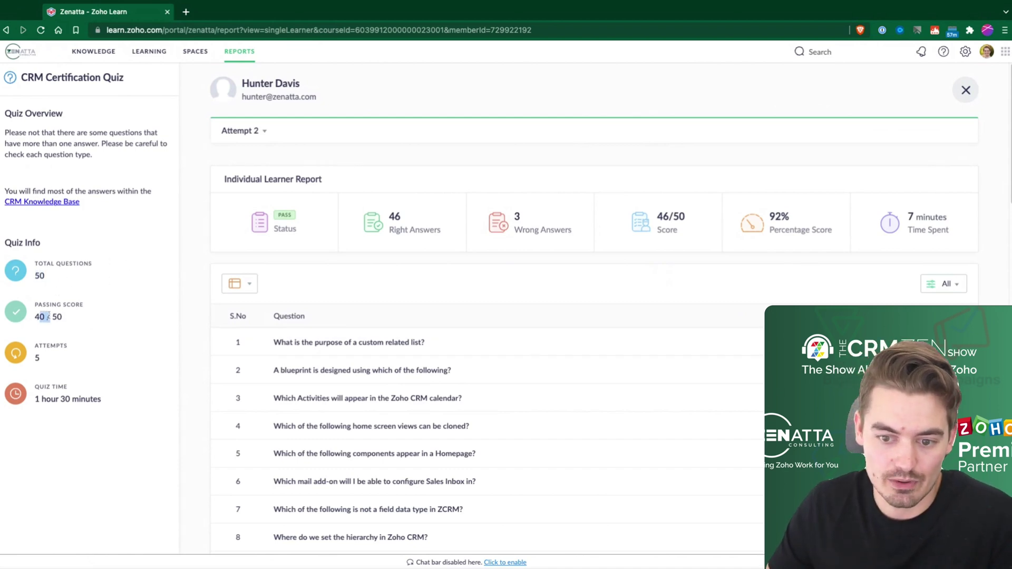
{"action": "left_click", "coordinate": [53, 315]}
{"action": "double_click", "coordinate": [64, 318]}
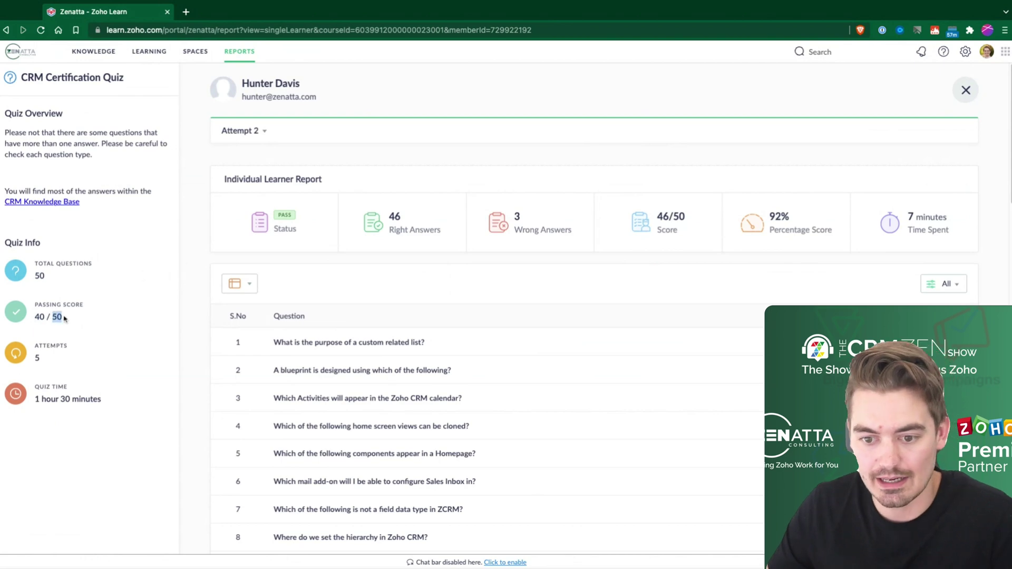
{"action": "left_click", "coordinate": [64, 344]}
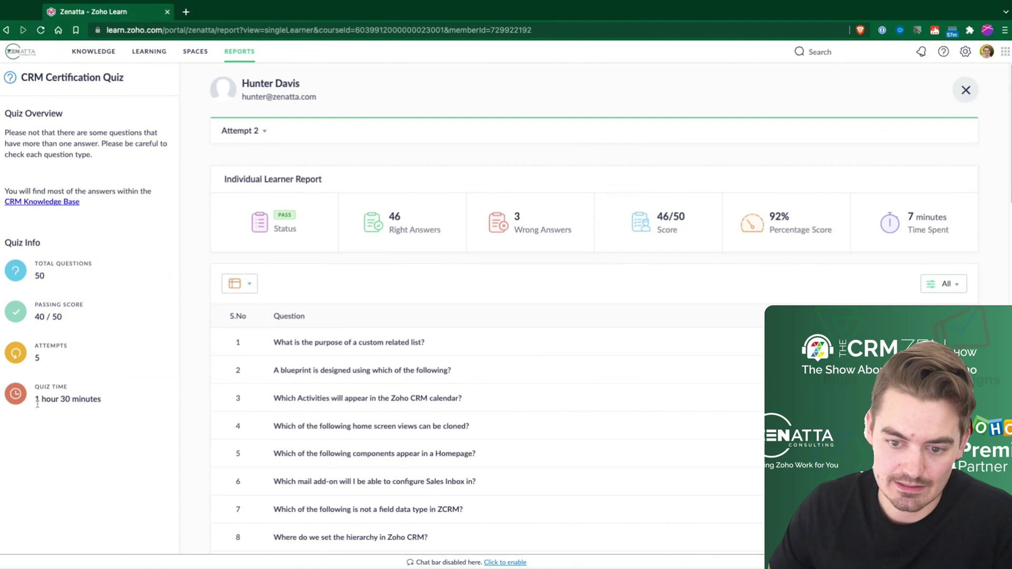
{"action": "scroll", "coordinate": [622, 380], "scroll_direction": "down", "scroll_amount": 10}
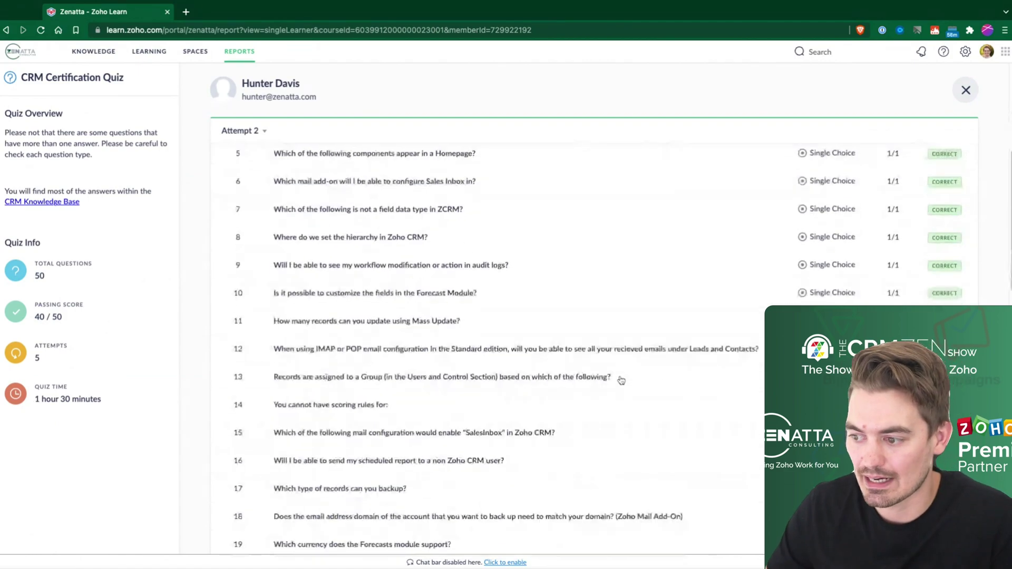
{"action": "scroll", "coordinate": [621, 379], "scroll_direction": "down", "scroll_amount": 18}
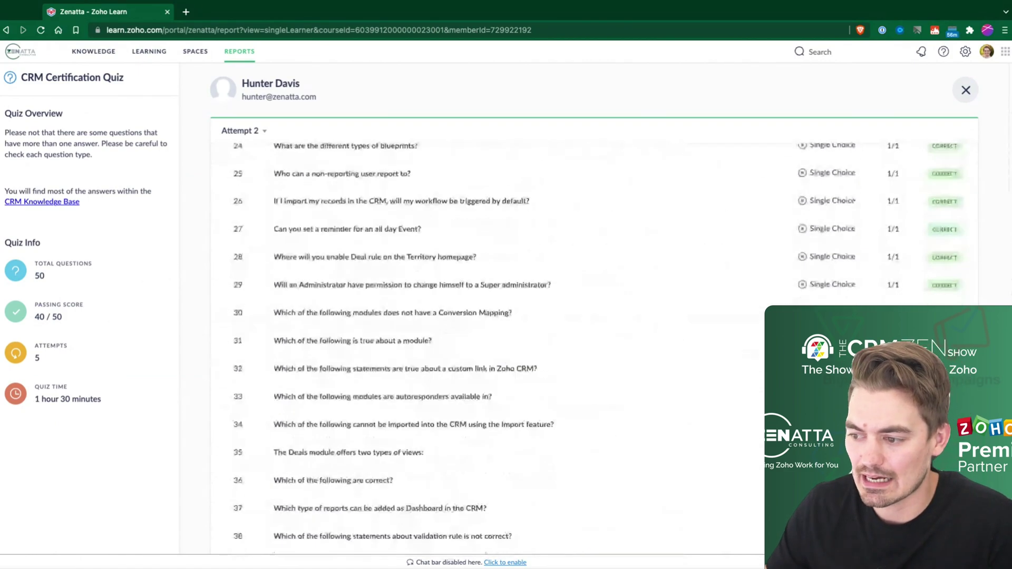
{"action": "scroll", "coordinate": [596, 342], "scroll_direction": "down", "scroll_amount": 1}
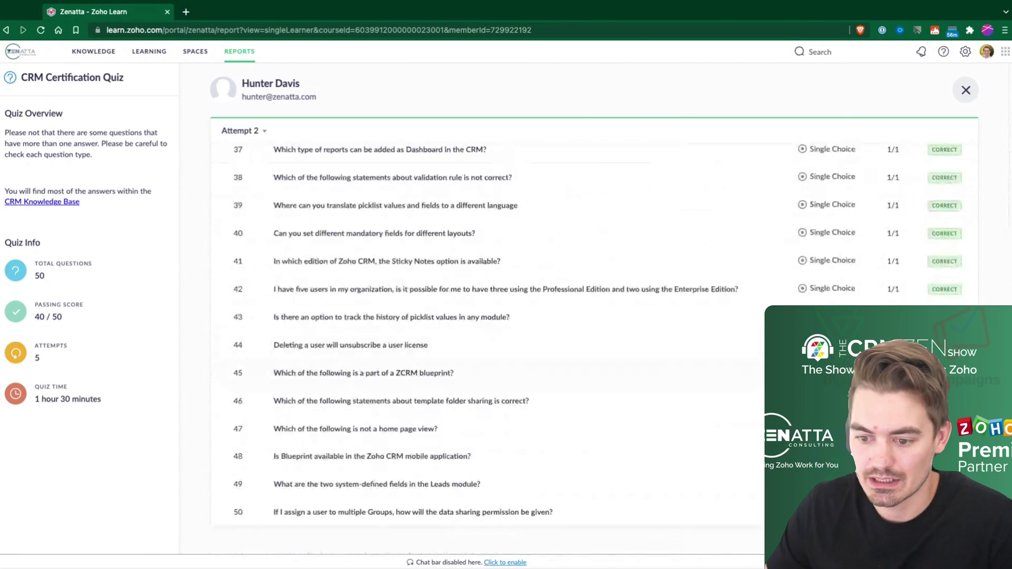
{"action": "scroll", "coordinate": [610, 371], "scroll_direction": "up", "scroll_amount": 20}
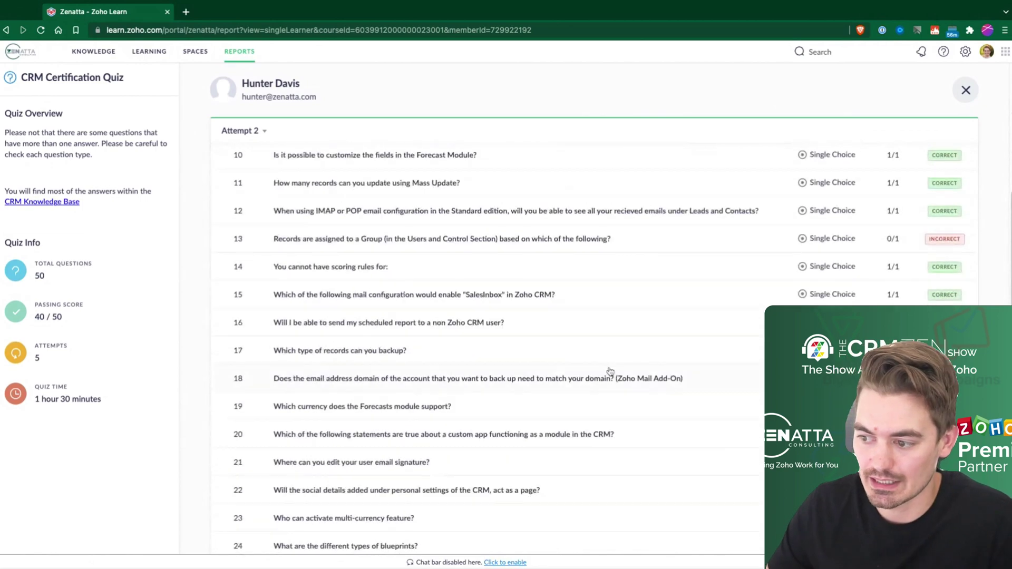
{"action": "scroll", "coordinate": [613, 346], "scroll_direction": "up", "scroll_amount": 3}
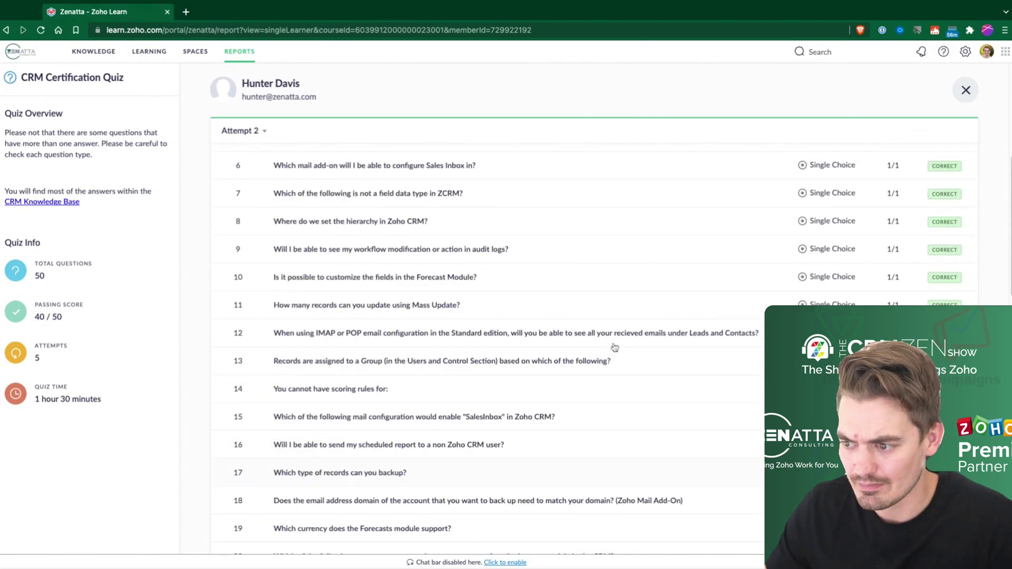
{"action": "scroll", "coordinate": [607, 350], "scroll_direction": "up", "scroll_amount": 9}
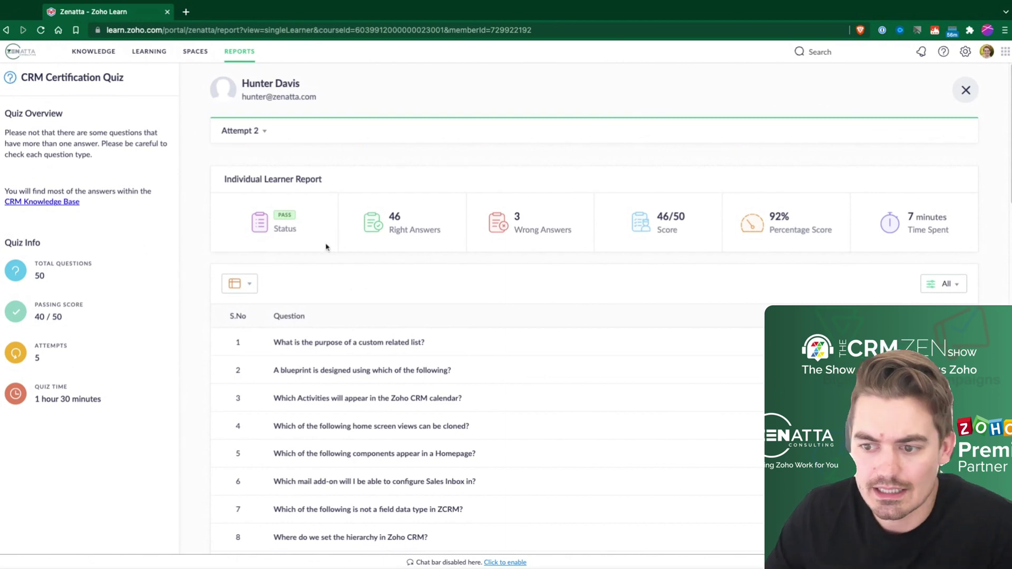
{"action": "left_click_drag", "start_coordinate": [223, 180], "coordinate": [352, 191]}
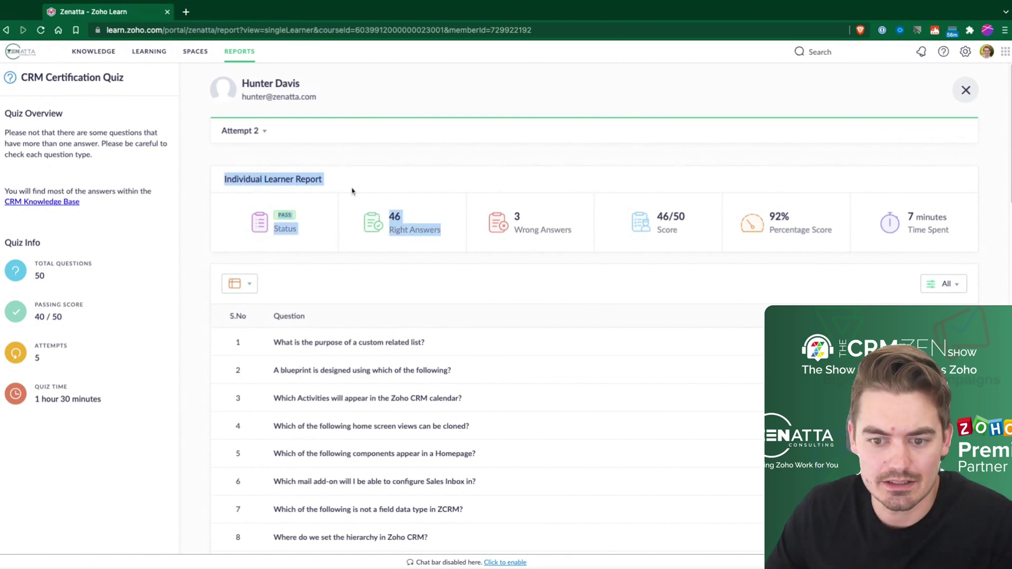
{"action": "left_click", "coordinate": [371, 182]}
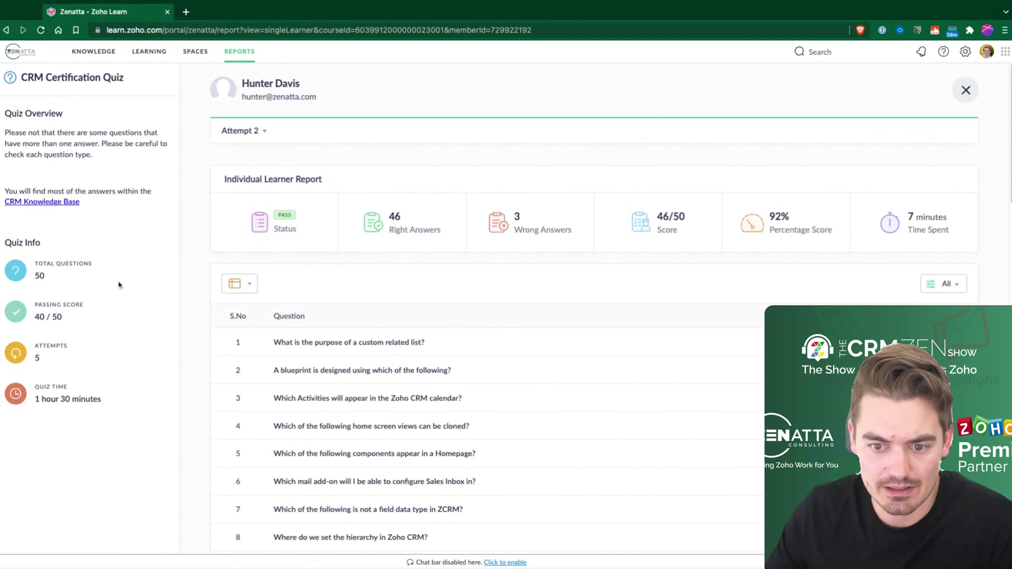
{"action": "triple_click", "coordinate": [83, 321]}
{"action": "left_click", "coordinate": [83, 321]}
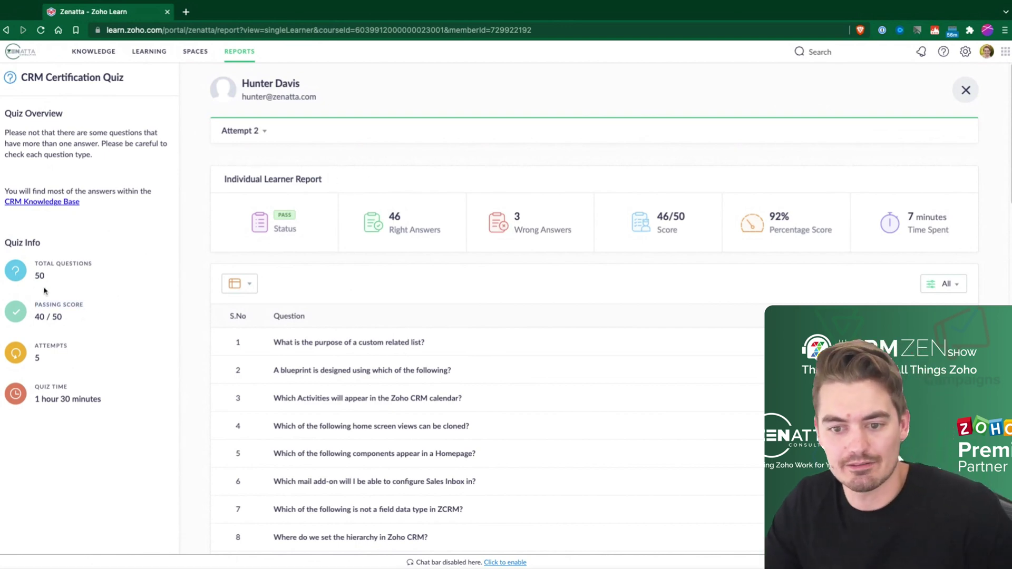
{"action": "mouse_move", "coordinate": [63, 317]}
{"action": "left_mouse_down"}
{"action": "mouse_move", "coordinate": [37, 317]}
{"action": "mouse_move", "coordinate": [45, 315]}
{"action": "left_mouse_up"}
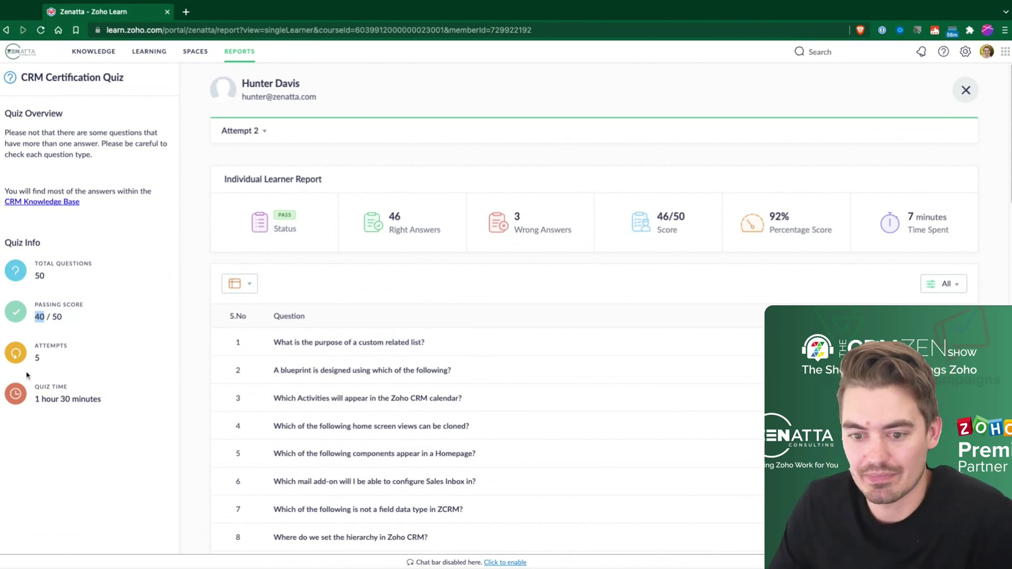
{"action": "double_click", "coordinate": [42, 362]}
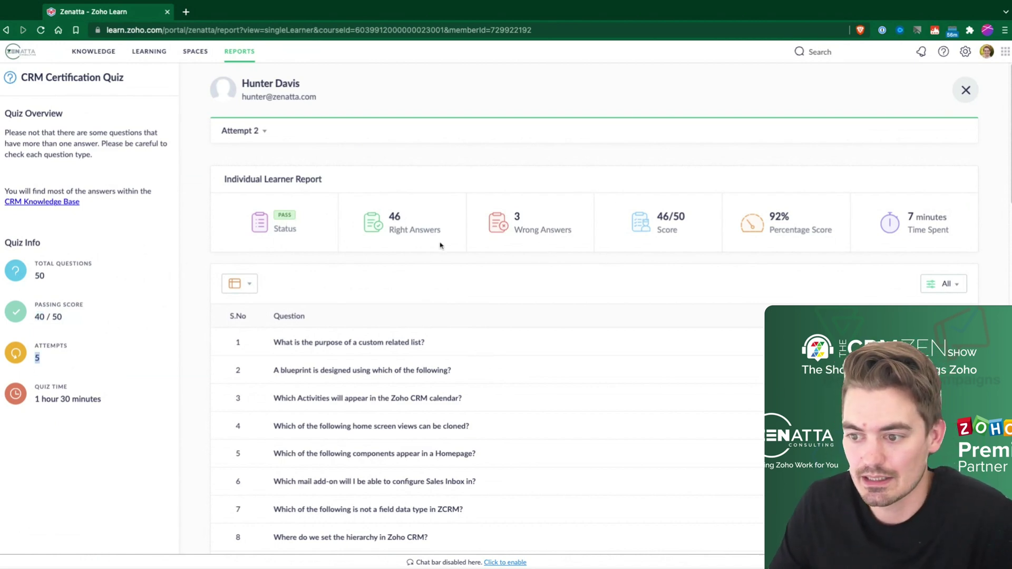
{"action": "left_click", "coordinate": [238, 131]}
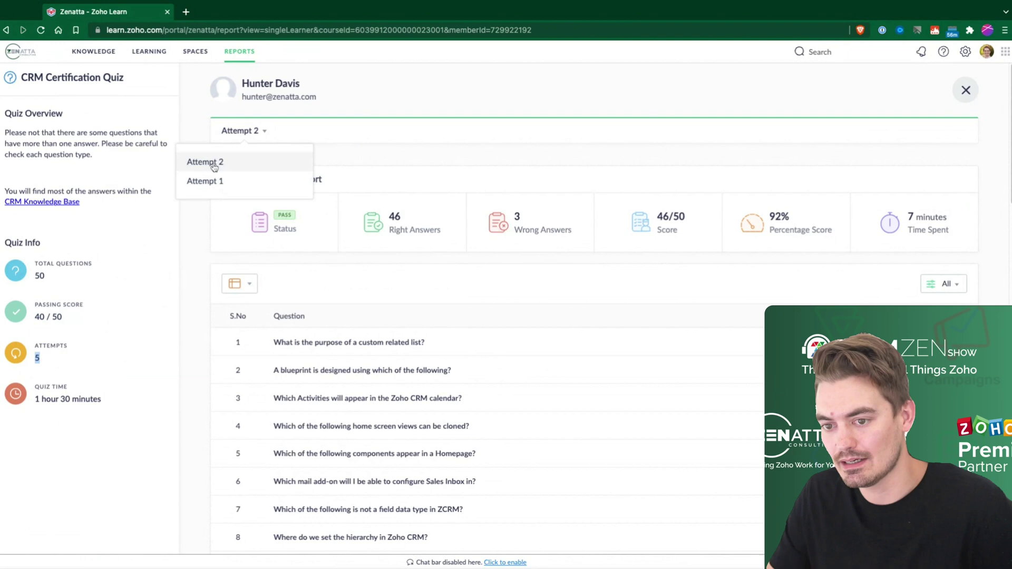
View Attempt 1 results (40/50, 80%, 32 minutes), then switch back to Attempt 2.
{"action": "left_click", "coordinate": [244, 190]}
{"action": "left_click", "coordinate": [244, 181]}
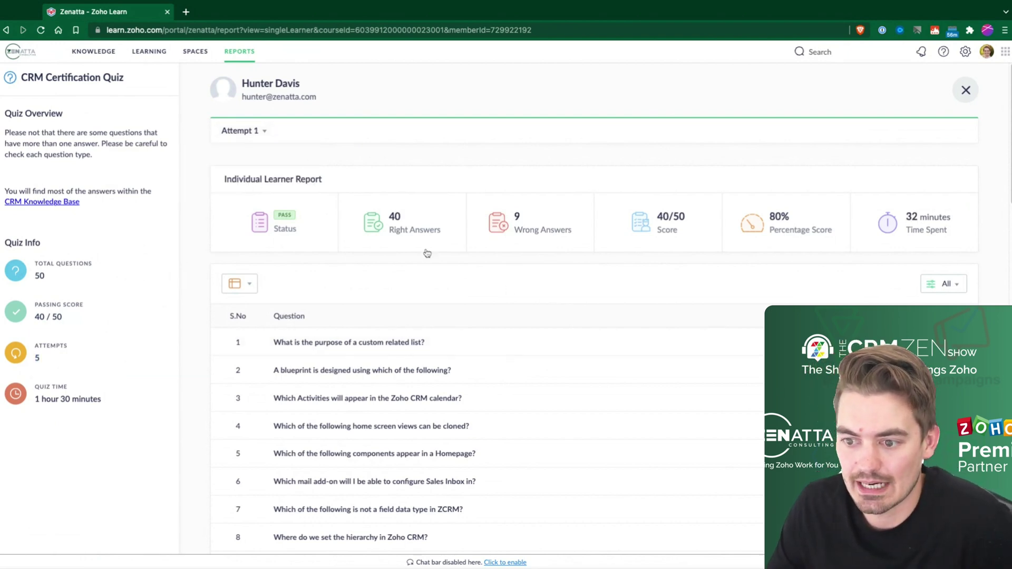
{"action": "scroll", "coordinate": [686, 420], "scroll_direction": "down", "scroll_amount": 15}
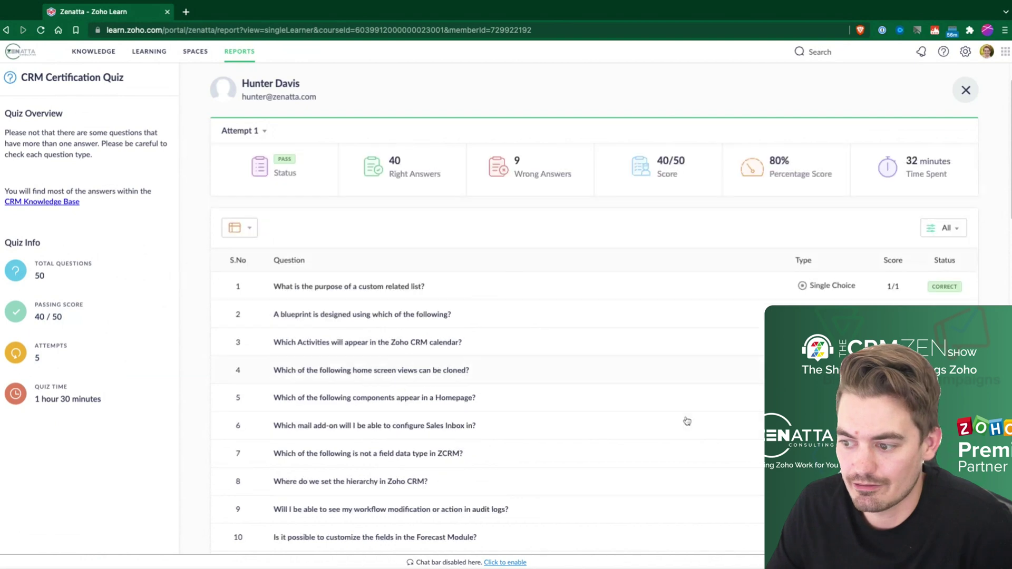
{"action": "scroll", "coordinate": [686, 421], "scroll_direction": "up", "scroll_amount": 13}
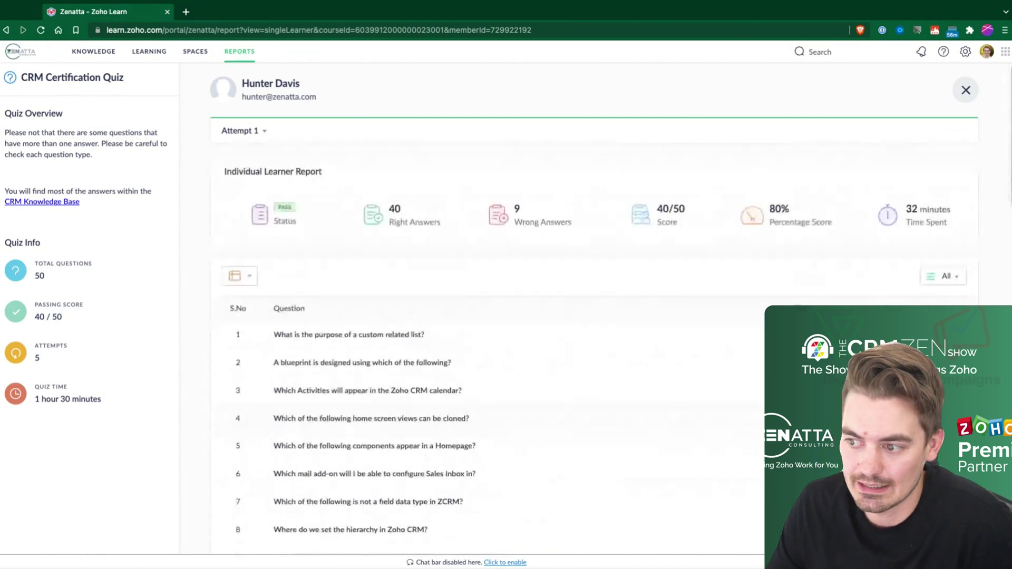
{"action": "left_click", "coordinate": [245, 130]}
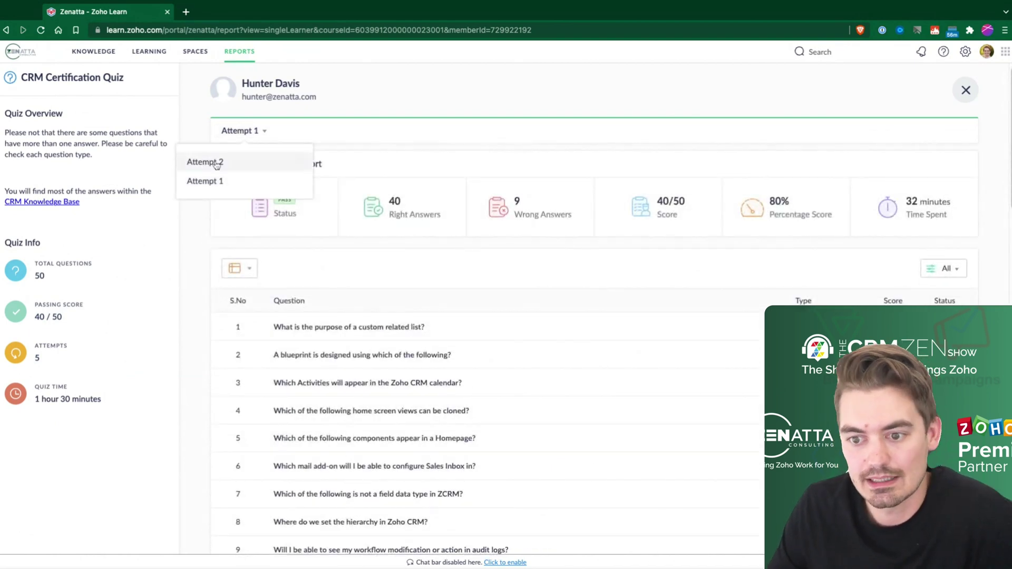
{"action": "left_click", "coordinate": [205, 162]}
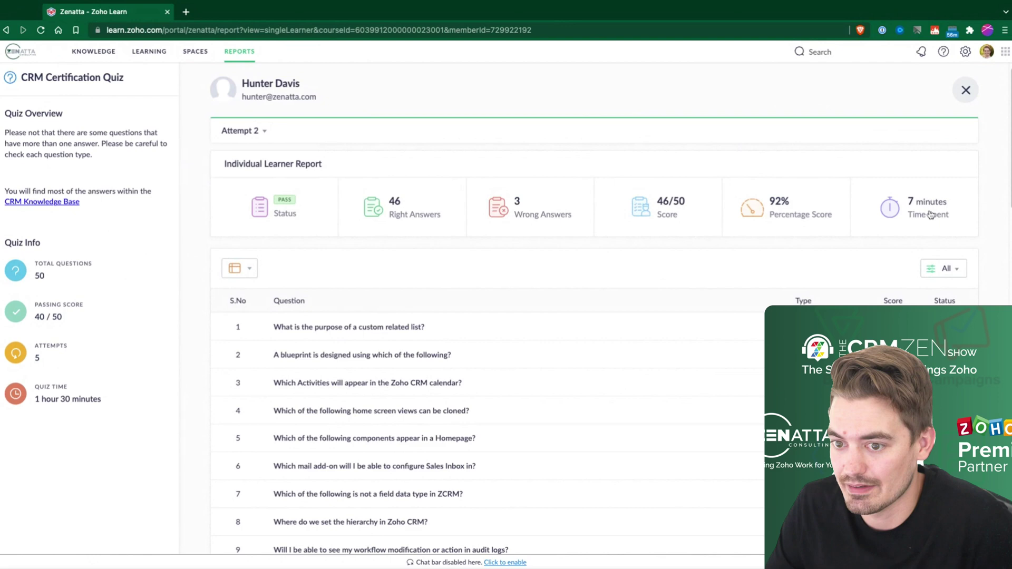
Toggle between Attempt 1 and Attempt 2 again, then return to the Reports Dashboard.
{"action": "left_click", "coordinate": [237, 132]}
{"action": "left_click", "coordinate": [255, 181]}
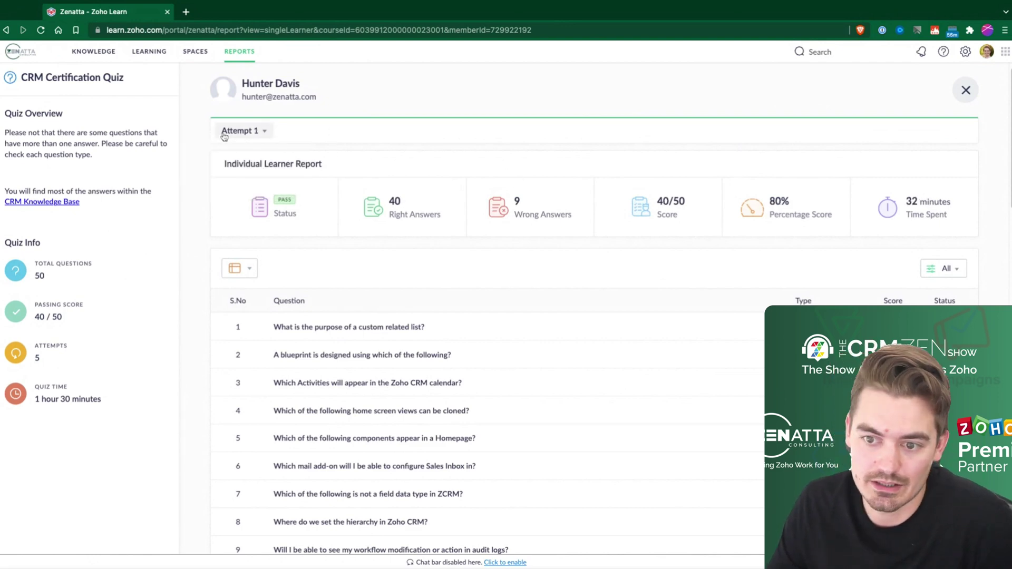
{"action": "left_click", "coordinate": [248, 131]}
{"action": "left_click", "coordinate": [254, 167]}
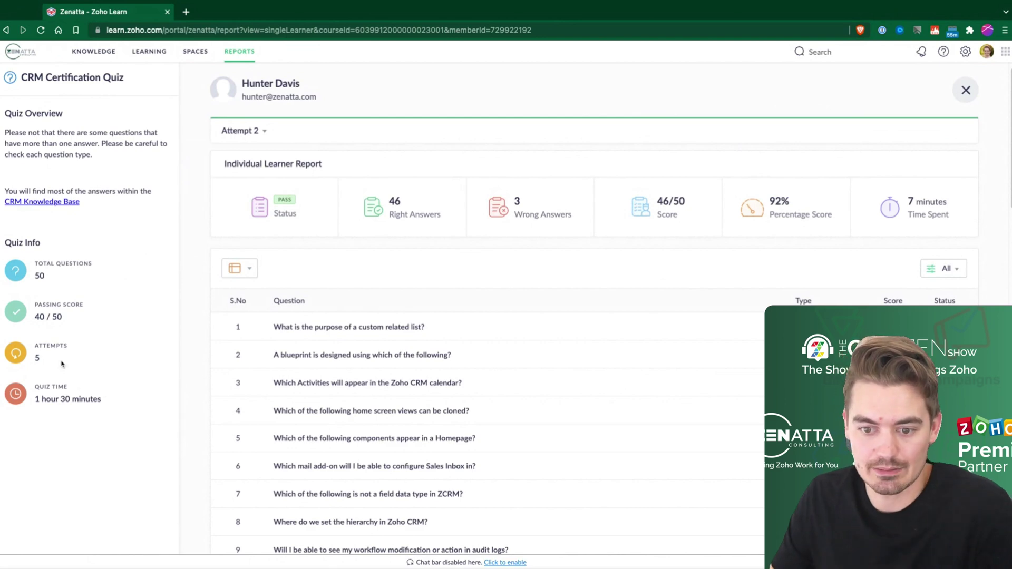
{"action": "left_click_drag", "start_coordinate": [61, 361], "coordinate": [32, 349]}
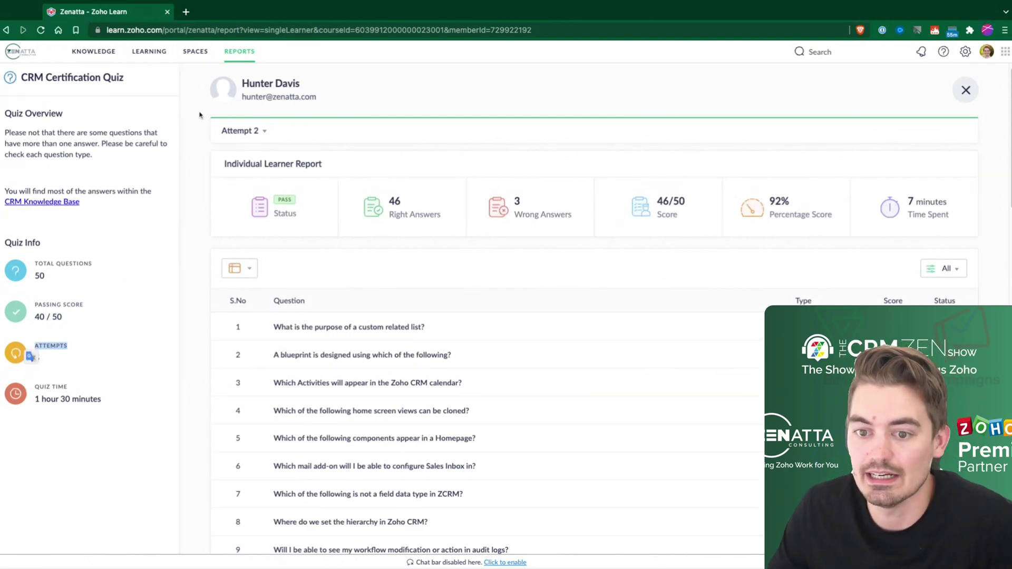
{"action": "left_click", "coordinate": [239, 51]}
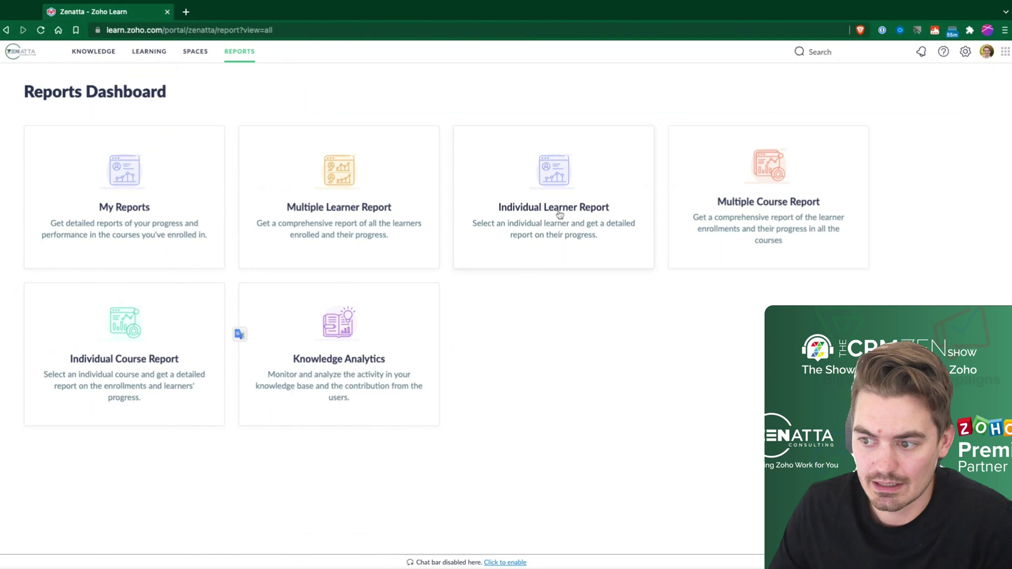
Open the Individual Course Report for Certification Quizzes: 11 learners, 9 in progress, 58% average.
{"action": "left_click", "coordinate": [126, 366]}
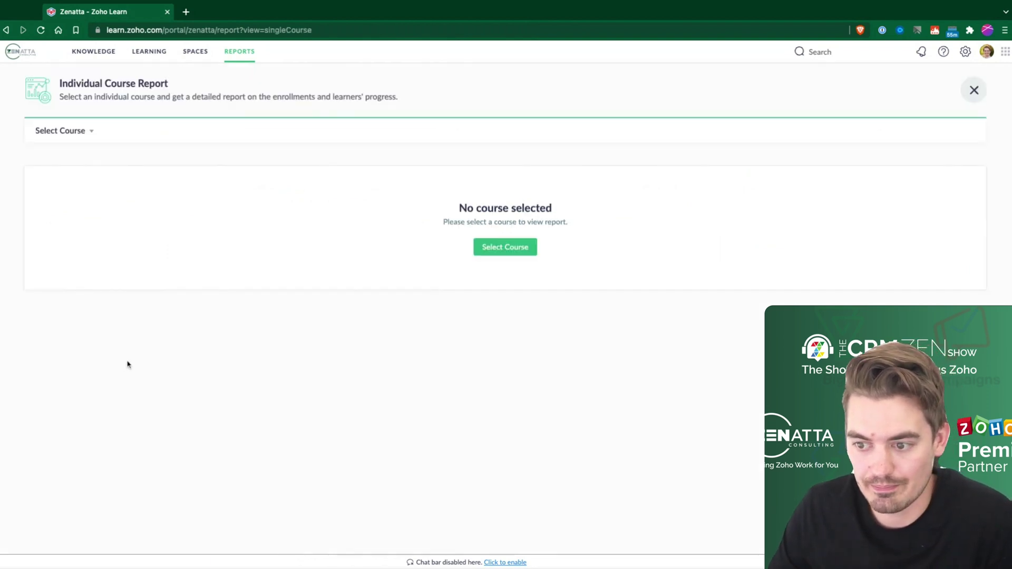
{"action": "left_click", "coordinate": [52, 135]}
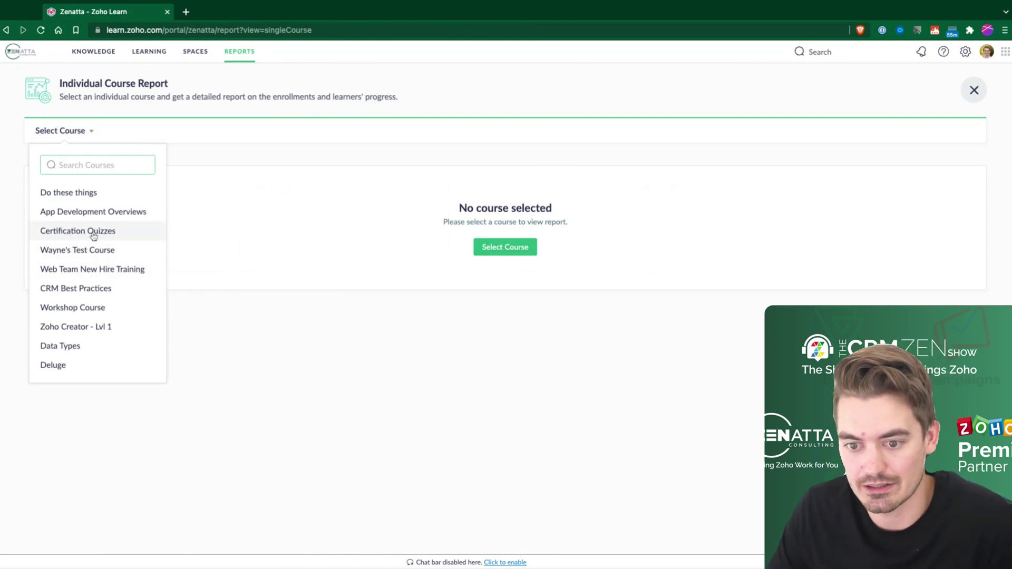
{"action": "left_click", "coordinate": [93, 236]}
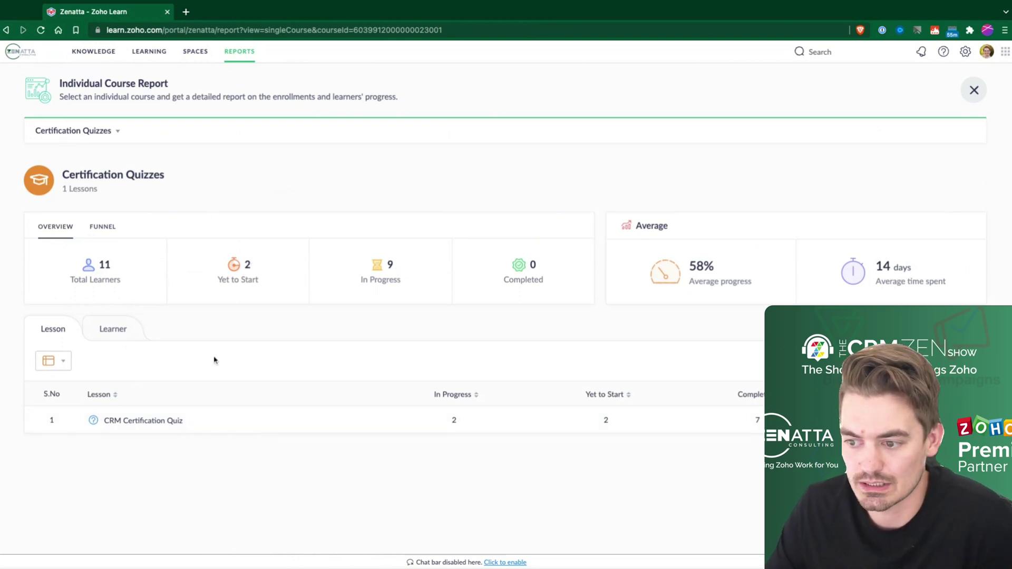
{"action": "left_click", "coordinate": [156, 430]}
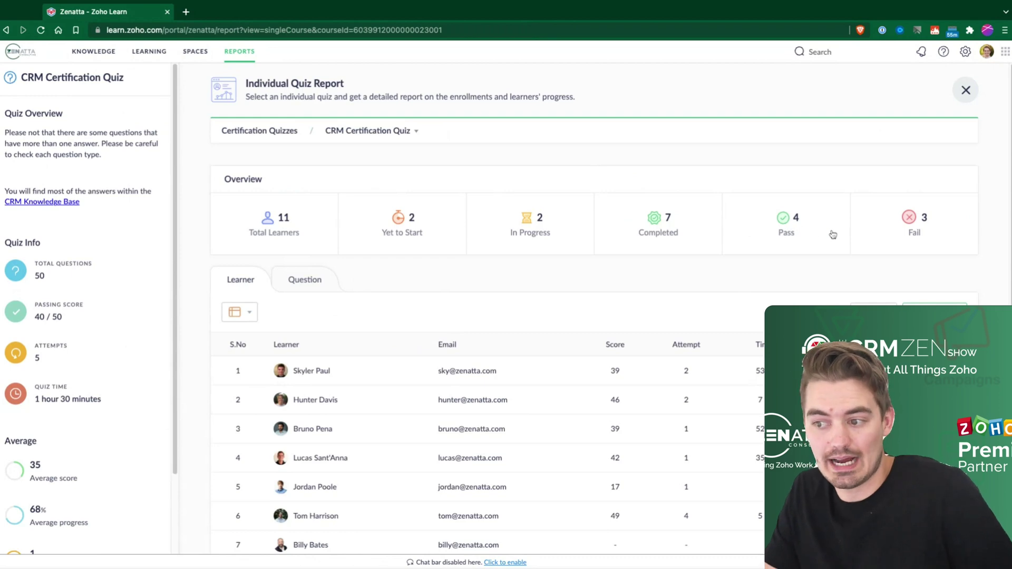
{"action": "scroll", "coordinate": [549, 266], "scroll_direction": "down", "scroll_amount": 2}
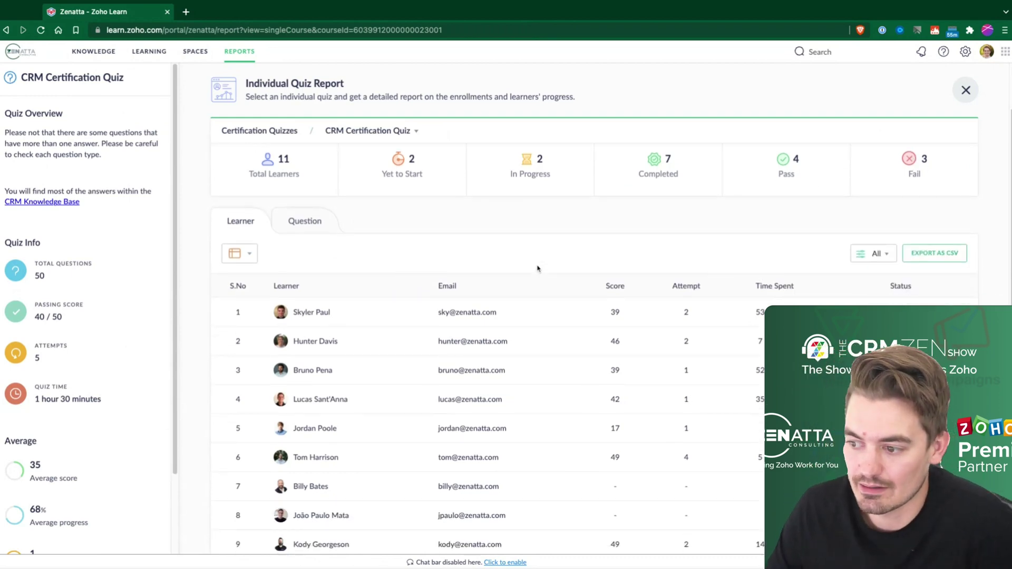
{"action": "scroll", "coordinate": [538, 269], "scroll_direction": "down", "scroll_amount": 3}
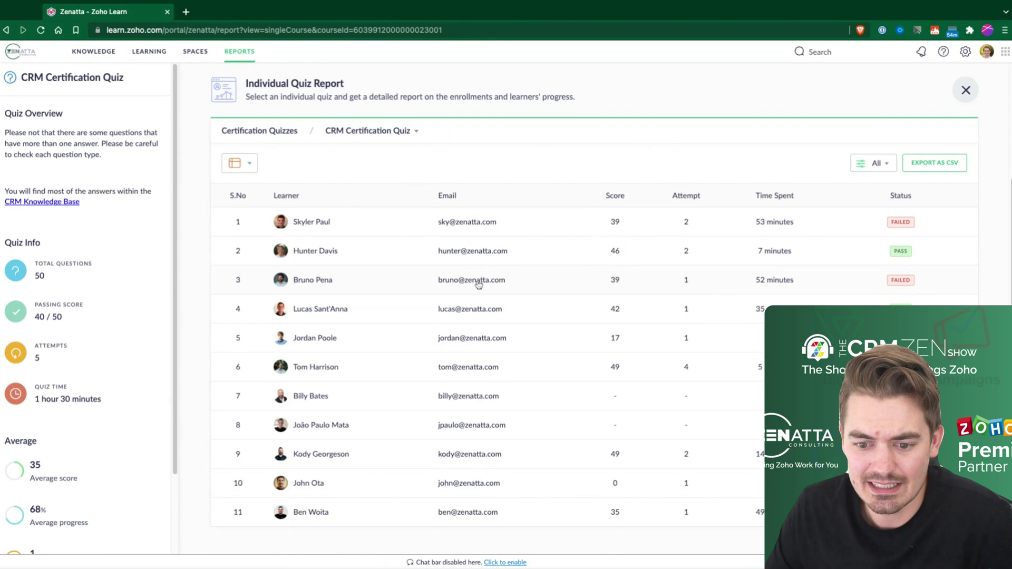
{"action": "scroll", "coordinate": [19, 325], "scroll_direction": "down", "scroll_amount": 2}
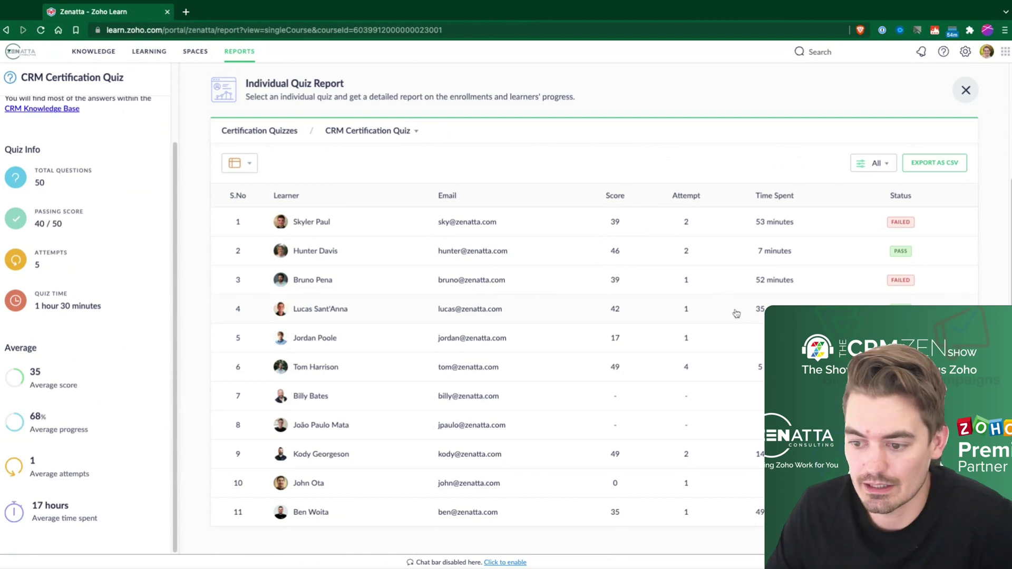
{"action": "scroll", "coordinate": [606, 169], "scroll_direction": "up", "scroll_amount": 3}
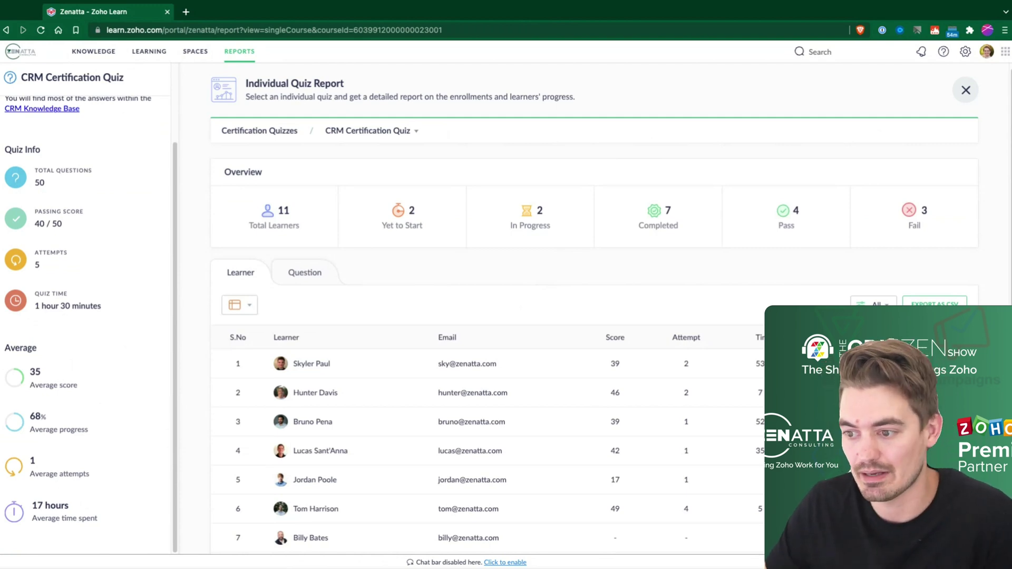
Close the quiz report, review the course's learners (14 days average time), and return to the dashboard.
{"action": "left_click", "coordinate": [966, 90]}
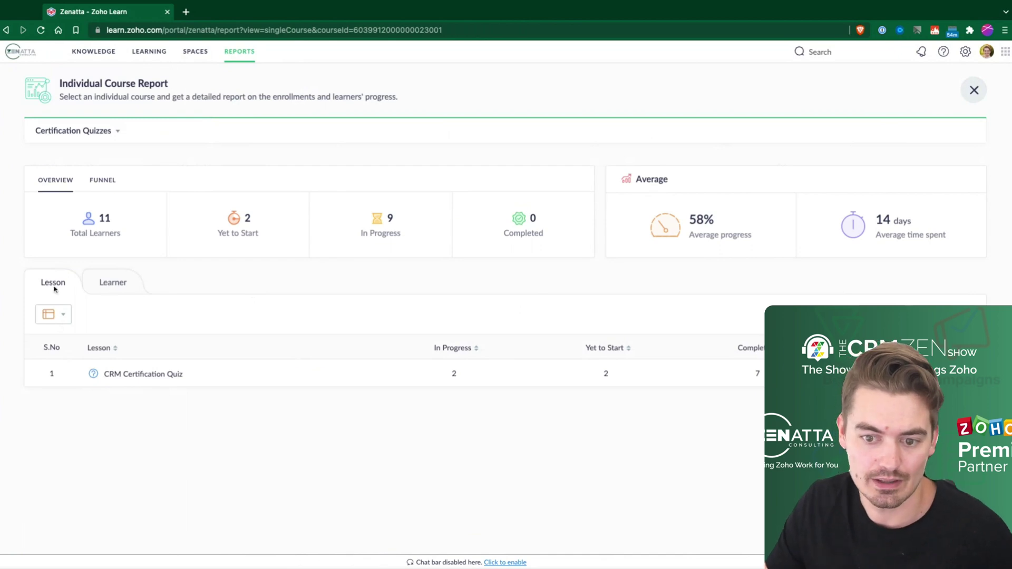
{"action": "left_click", "coordinate": [120, 284]}
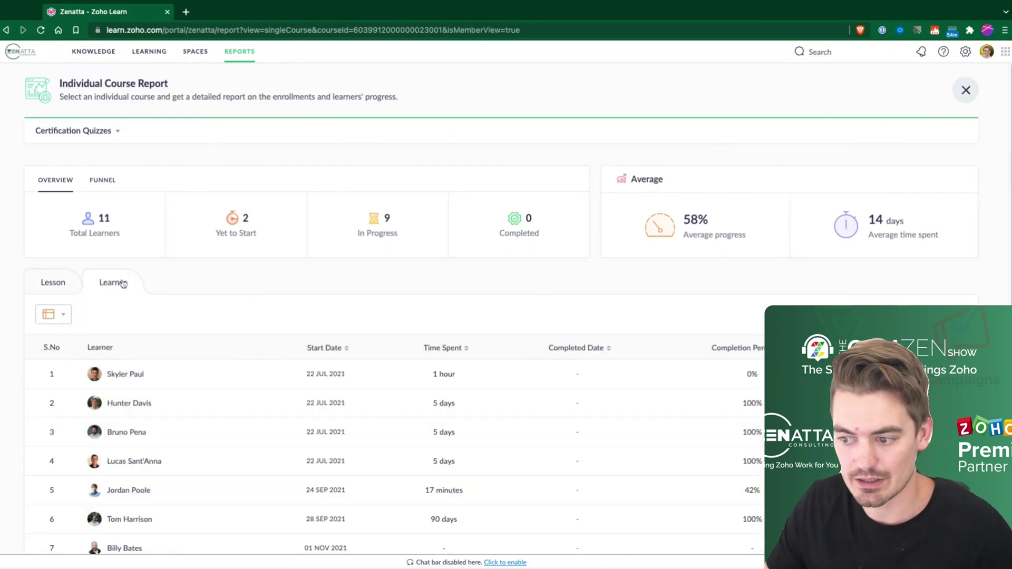
{"action": "scroll", "coordinate": [351, 276], "scroll_direction": "down", "scroll_amount": 3}
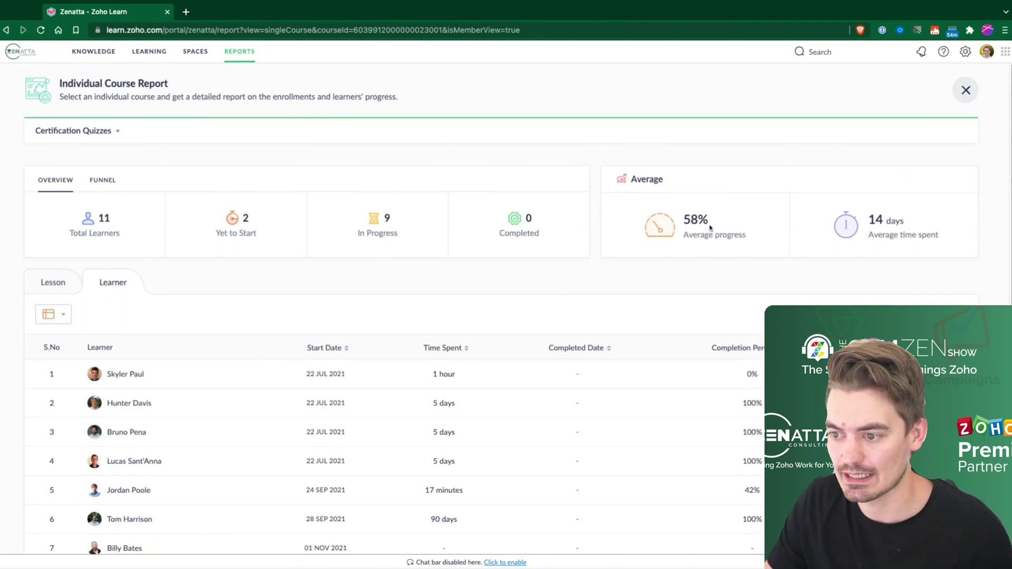
{"action": "triple_click", "coordinate": [917, 225]}
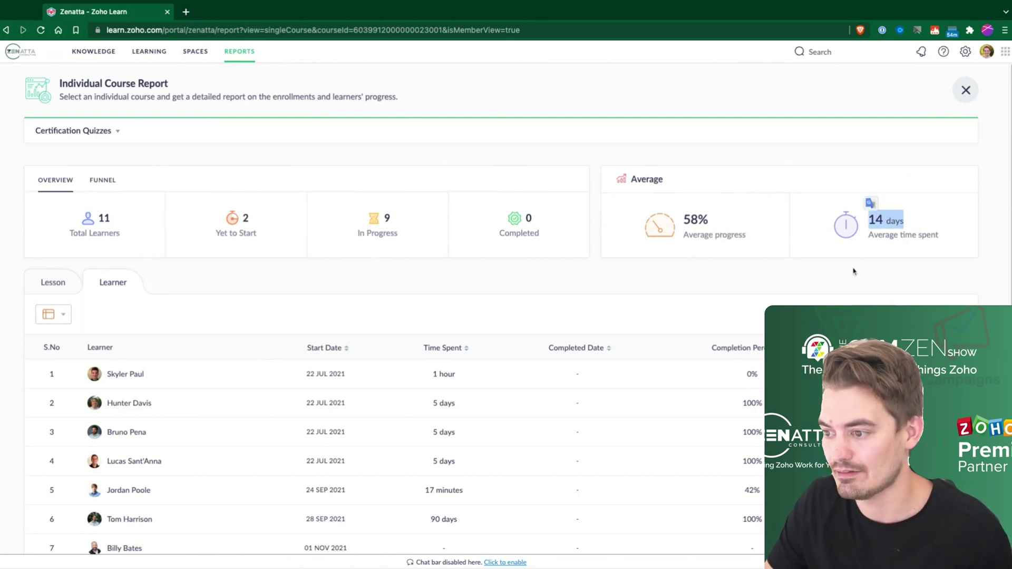
{"action": "left_click", "coordinate": [826, 274]}
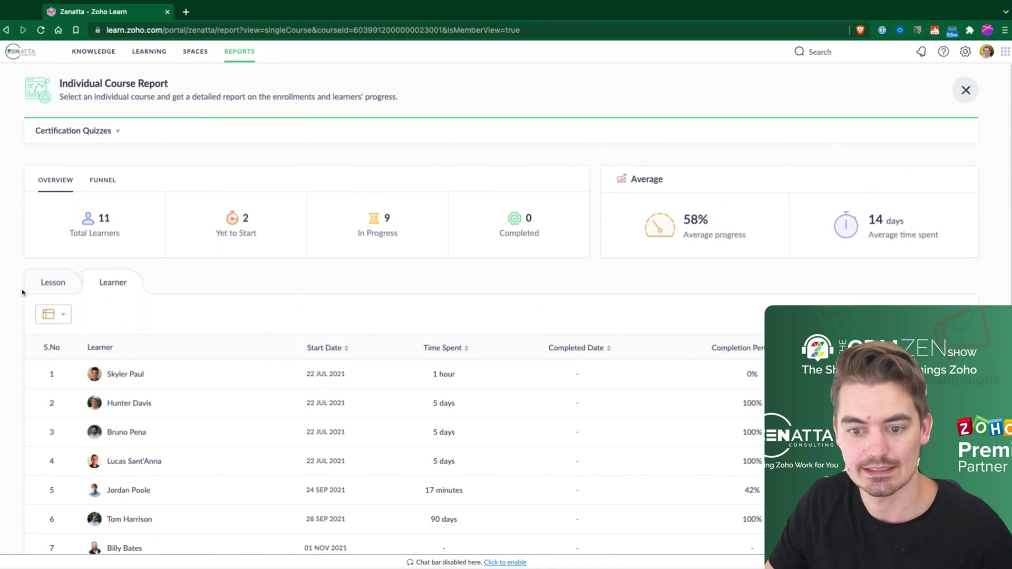
{"action": "left_click", "coordinate": [44, 282]}
{"action": "left_click", "coordinate": [251, 54]}
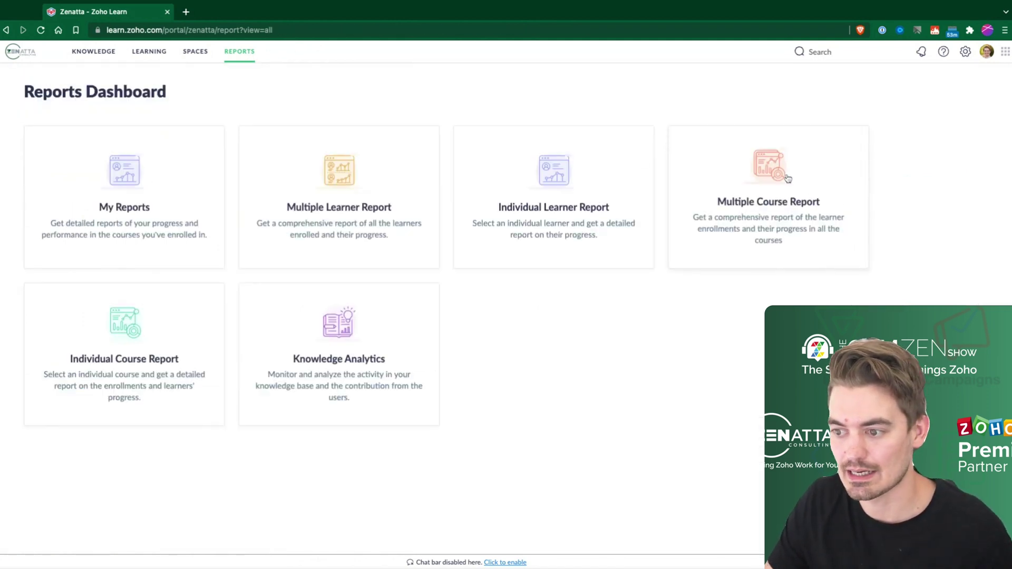
{"action": "left_click", "coordinate": [783, 197]}
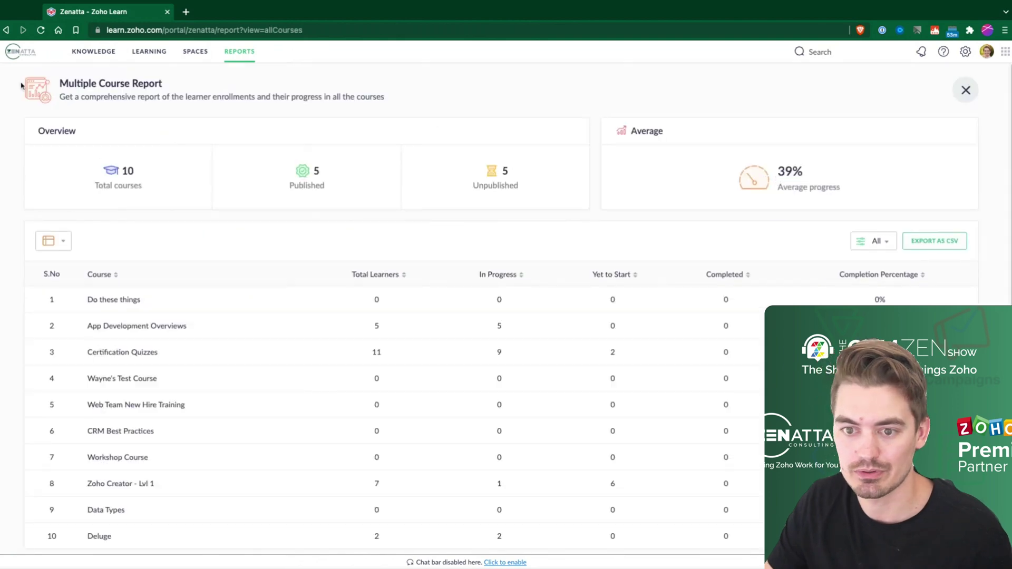
{"action": "triple_click", "coordinate": [171, 86]}
{"action": "left_click", "coordinate": [172, 86]}
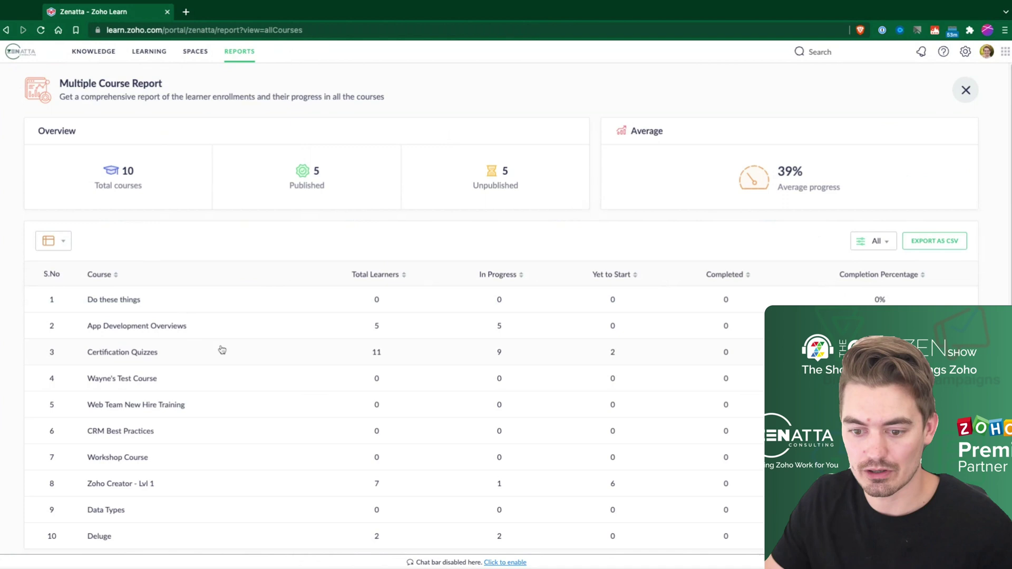
{"action": "scroll", "coordinate": [167, 388], "scroll_direction": "down", "scroll_amount": 1}
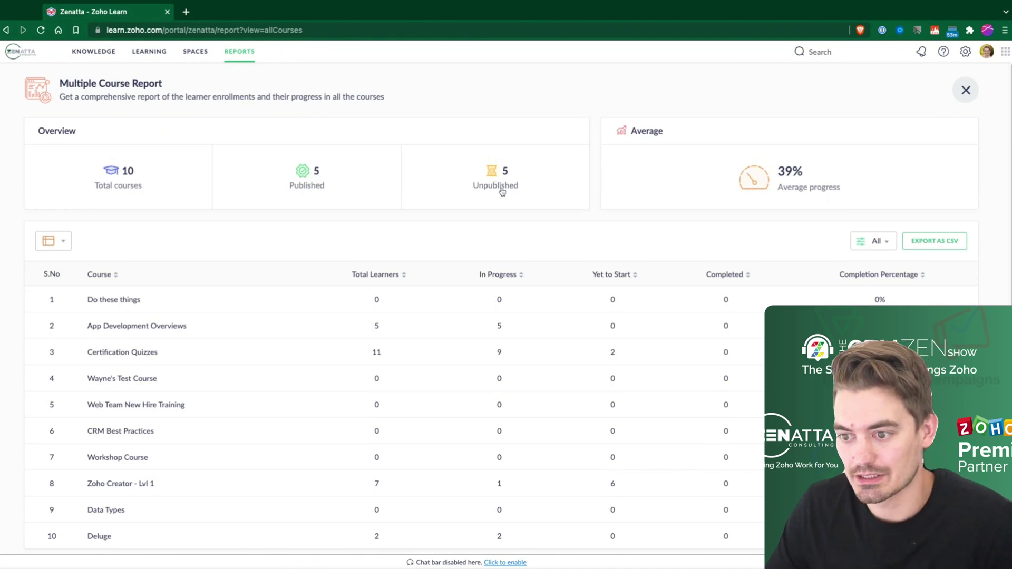
{"action": "left_click", "coordinate": [235, 54]}
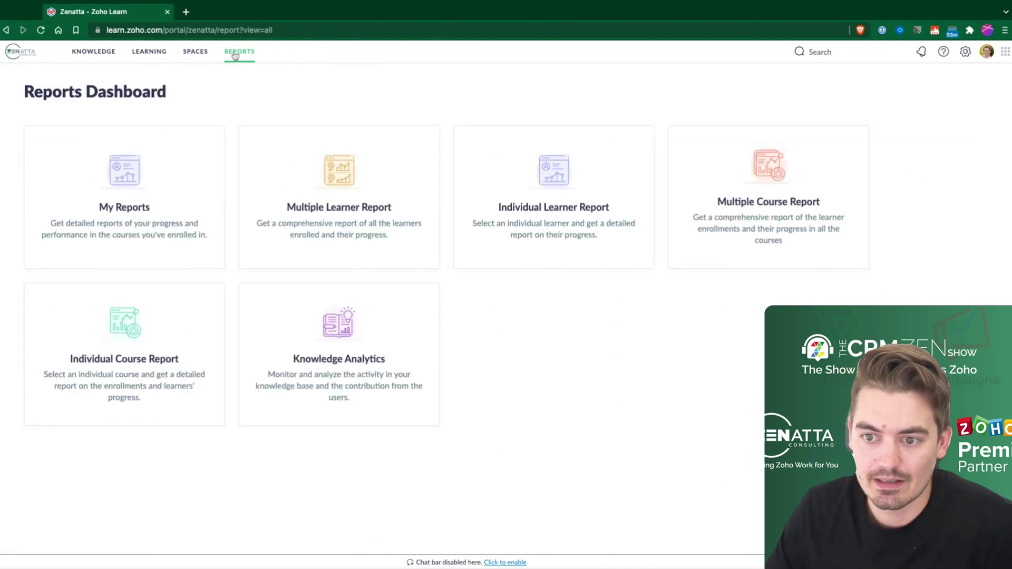
Open Knowledge Analytics and scroll through its Last 7 days view.
{"action": "left_click", "coordinate": [350, 369]}
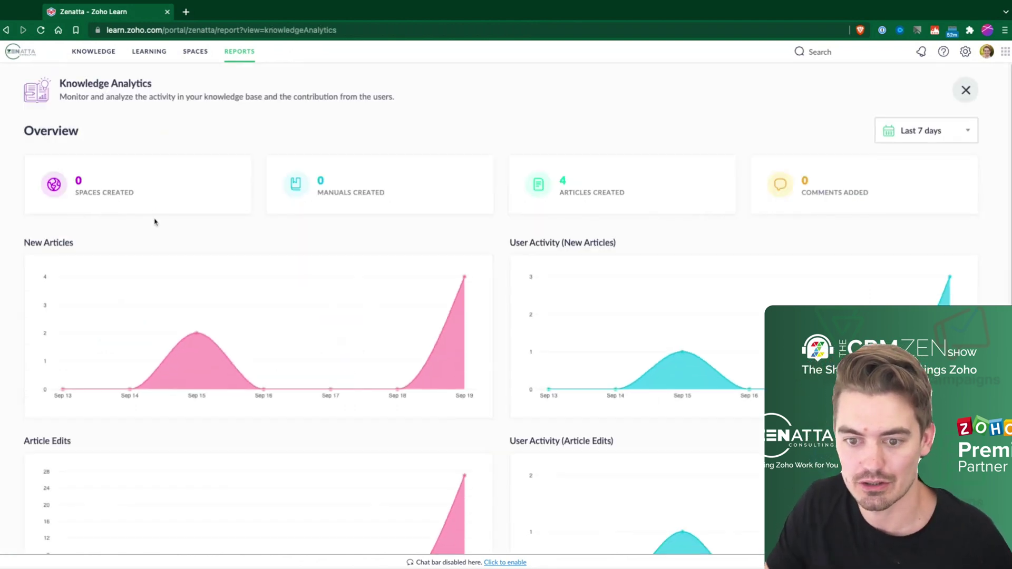
{"action": "scroll", "coordinate": [151, 221], "scroll_direction": "down", "scroll_amount": 1}
{"action": "left_click_drag", "start_coordinate": [28, 195], "coordinate": [226, 197]}
{"action": "scroll", "coordinate": [227, 198], "scroll_direction": "down", "scroll_amount": 1}
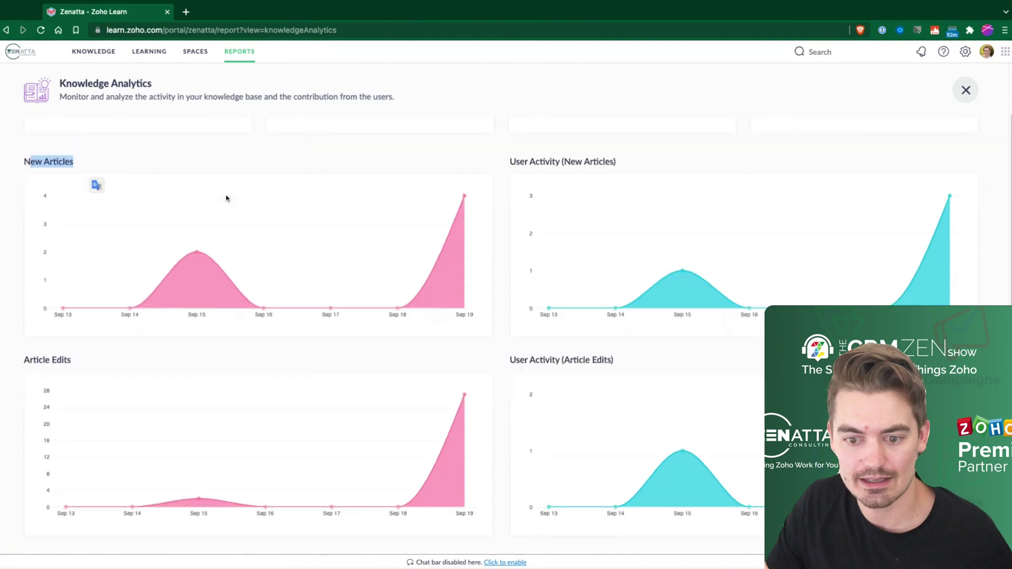
{"action": "scroll", "coordinate": [618, 170], "scroll_direction": "up", "scroll_amount": 2}
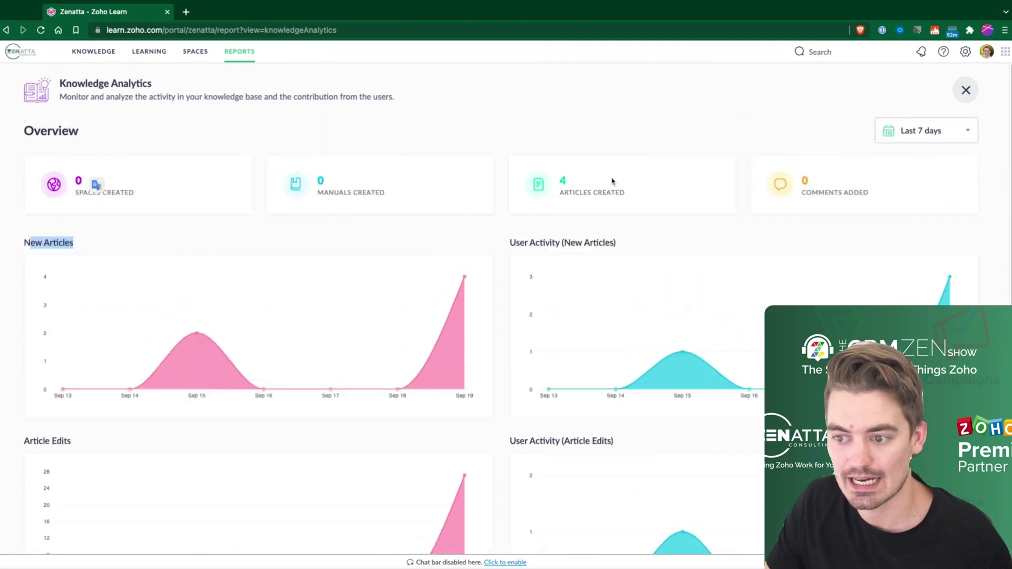
Switch the date range to This Year and browse the monthly article and comment charts.
{"action": "left_click", "coordinate": [907, 137]}
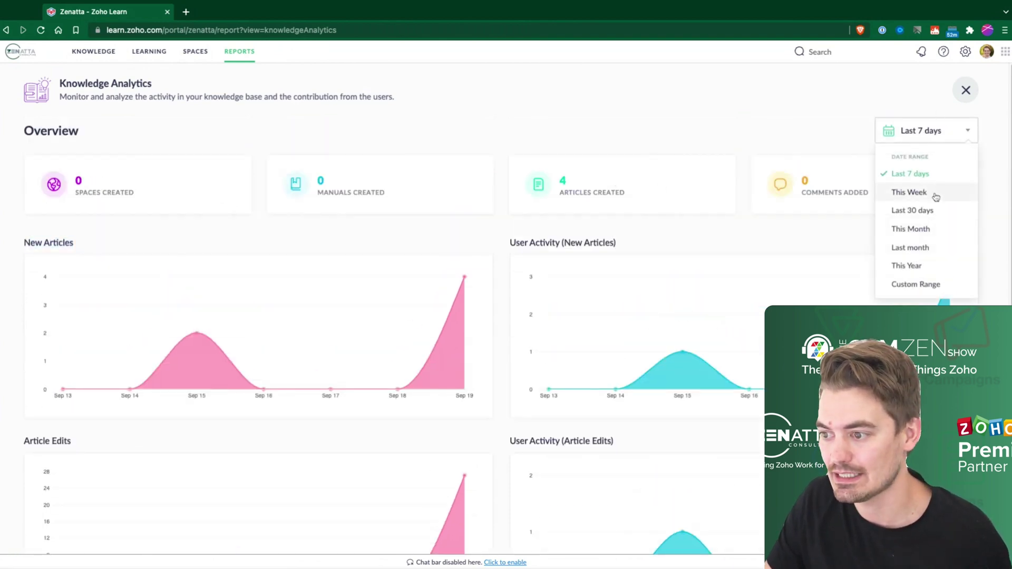
{"action": "left_click", "coordinate": [926, 268]}
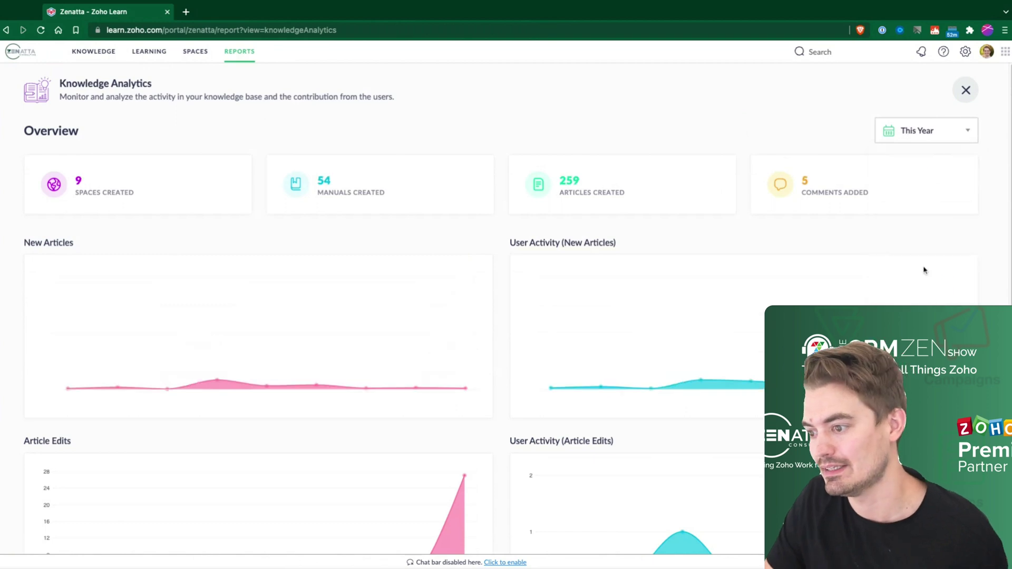
{"action": "mouse_move", "coordinate": [220, 307]}
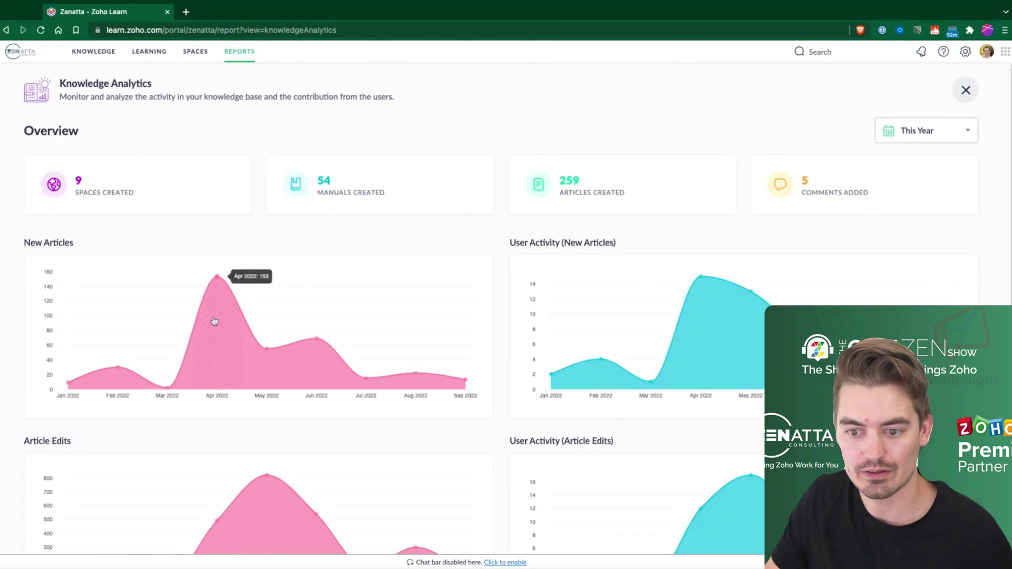
{"action": "scroll", "coordinate": [214, 321], "scroll_direction": "down", "scroll_amount": 2}
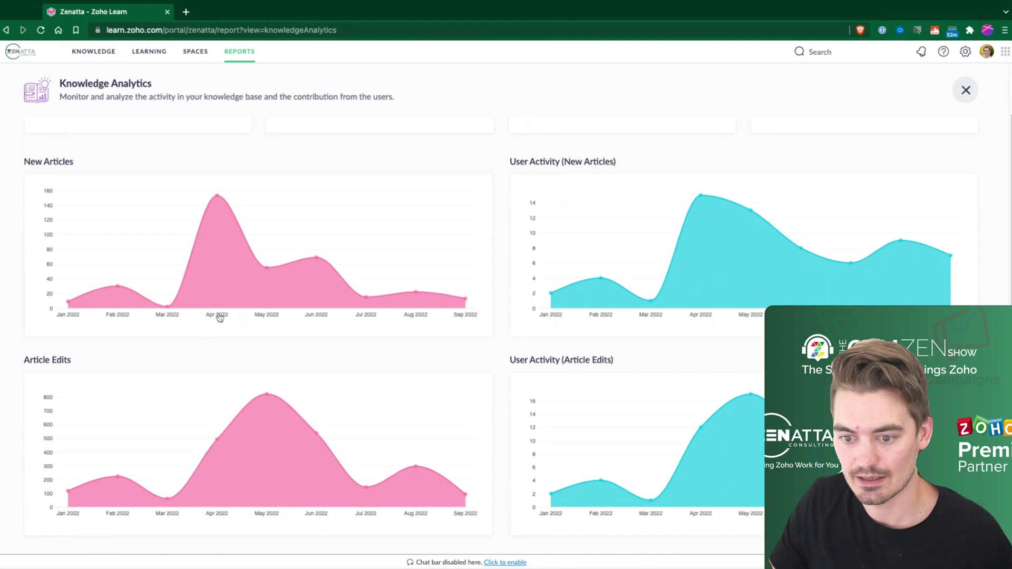
{"action": "scroll", "coordinate": [209, 337], "scroll_direction": "down", "scroll_amount": 2}
{"action": "scroll", "coordinate": [233, 355], "scroll_direction": "down", "scroll_amount": 4}
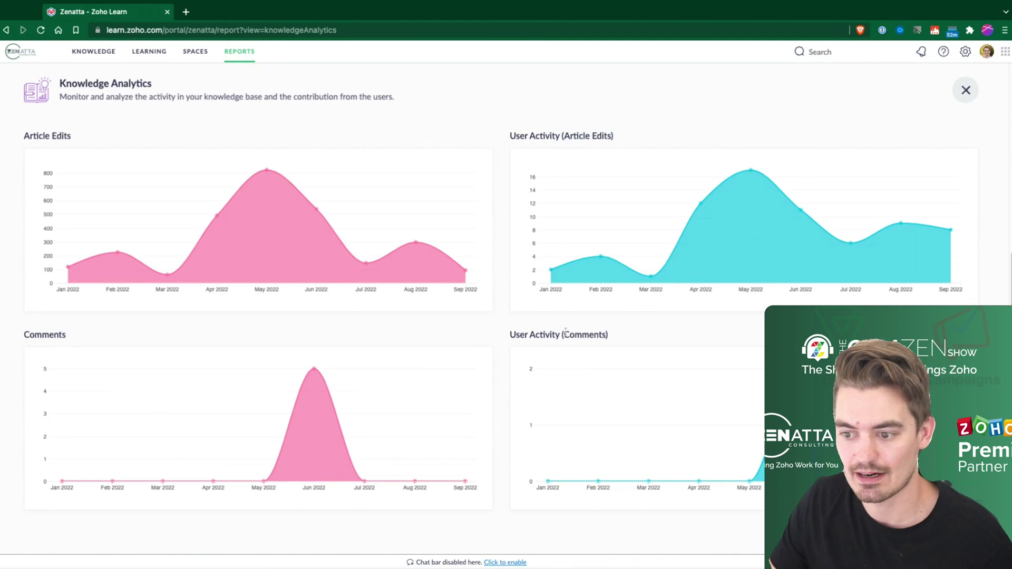
{"action": "scroll", "coordinate": [565, 331], "scroll_direction": "up", "scroll_amount": 1}
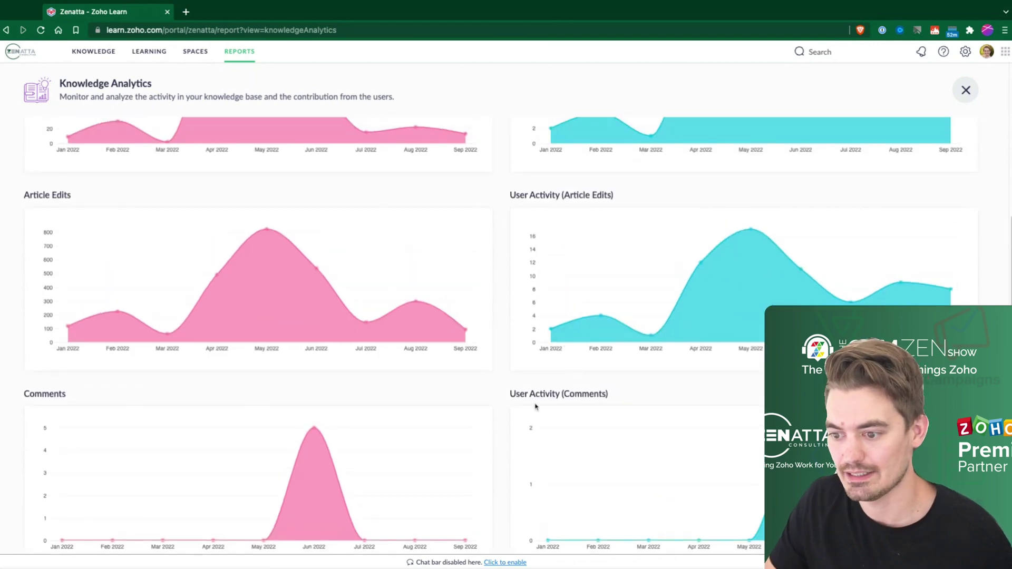
{"action": "scroll", "coordinate": [553, 407], "scroll_direction": "up", "scroll_amount": 4}
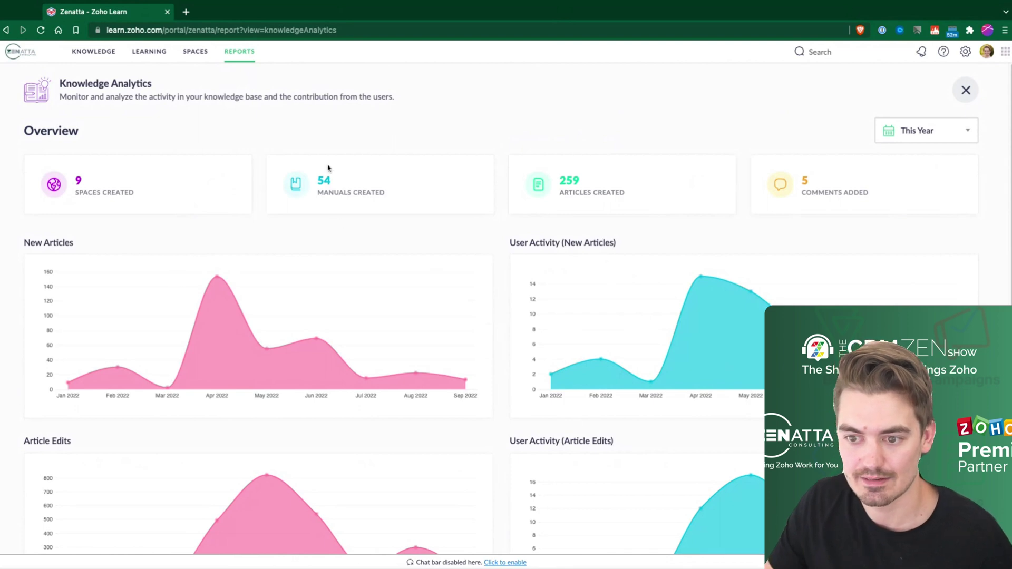
{"action": "mouse_move", "coordinate": [222, 289]}
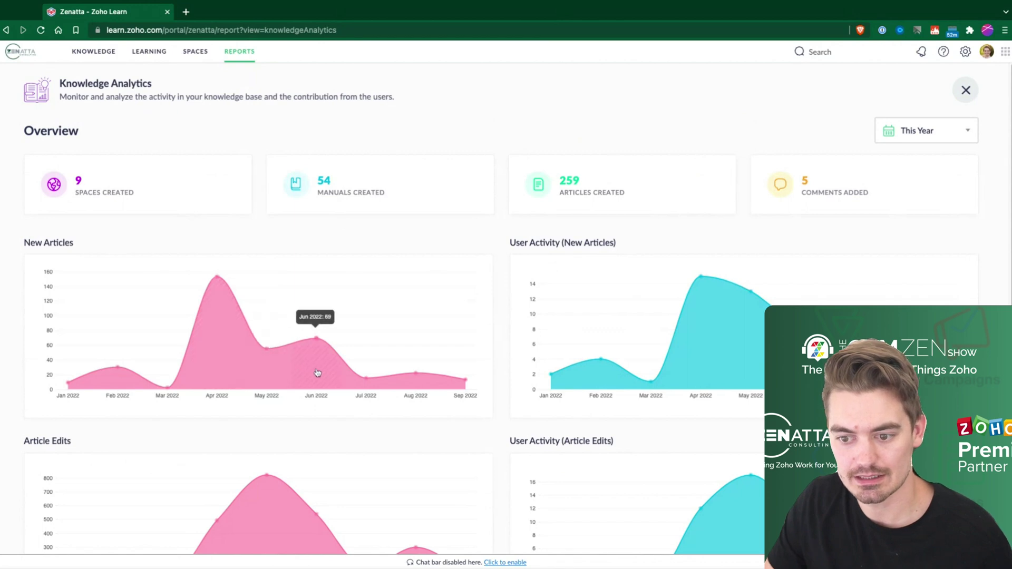
{"action": "mouse_move", "coordinate": [319, 351]}
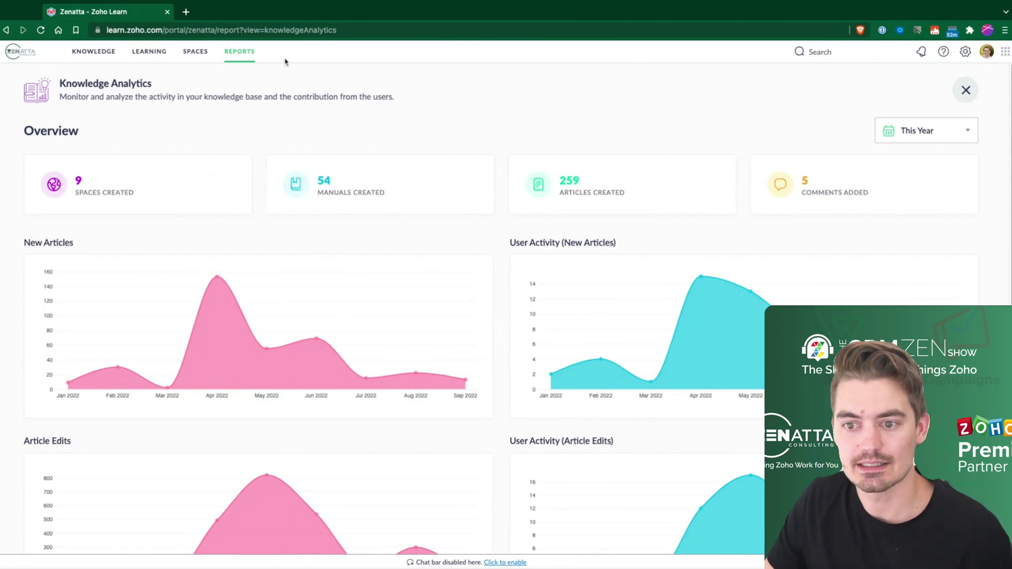
Leave Knowledge Analytics through the REPORTS link in the top navigation.
{"action": "left_click", "coordinate": [235, 61]}
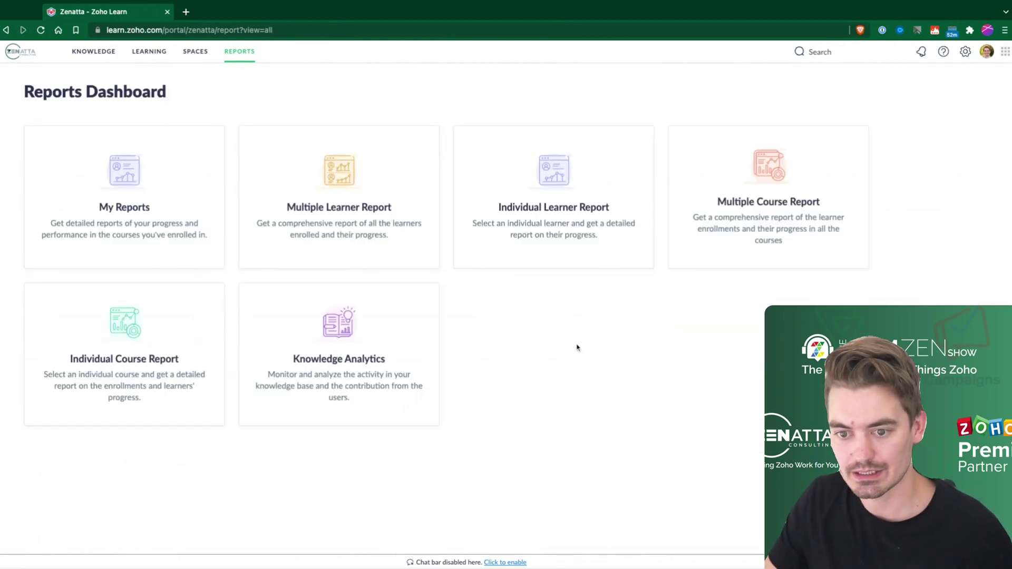